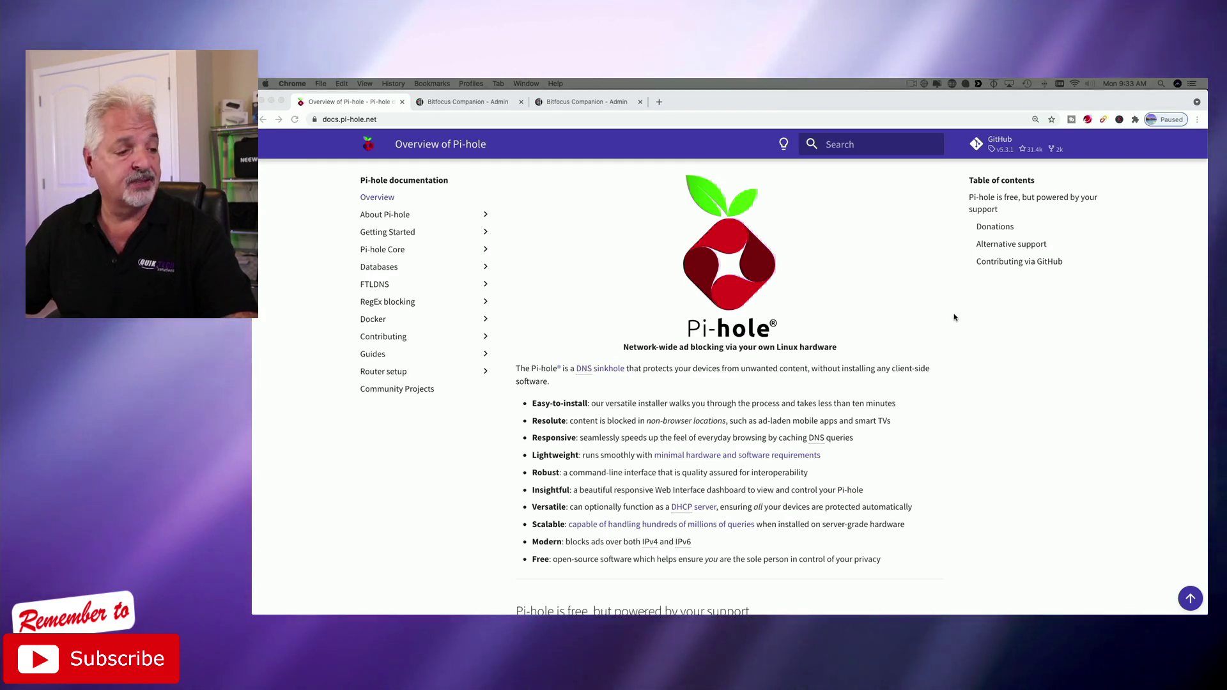
Scroll down through the Pi-hole documentation page before moving to the DSM desktop.
scroll(957, 317, "down", 5)
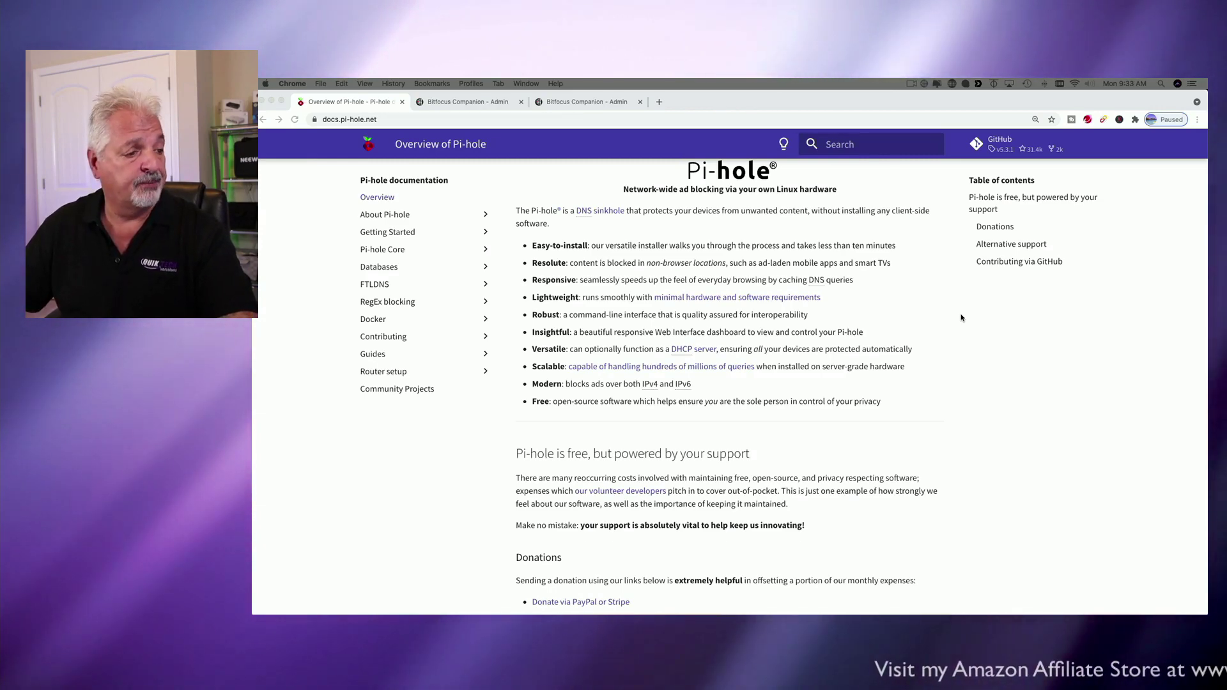
scroll(962, 317, "down", 4)
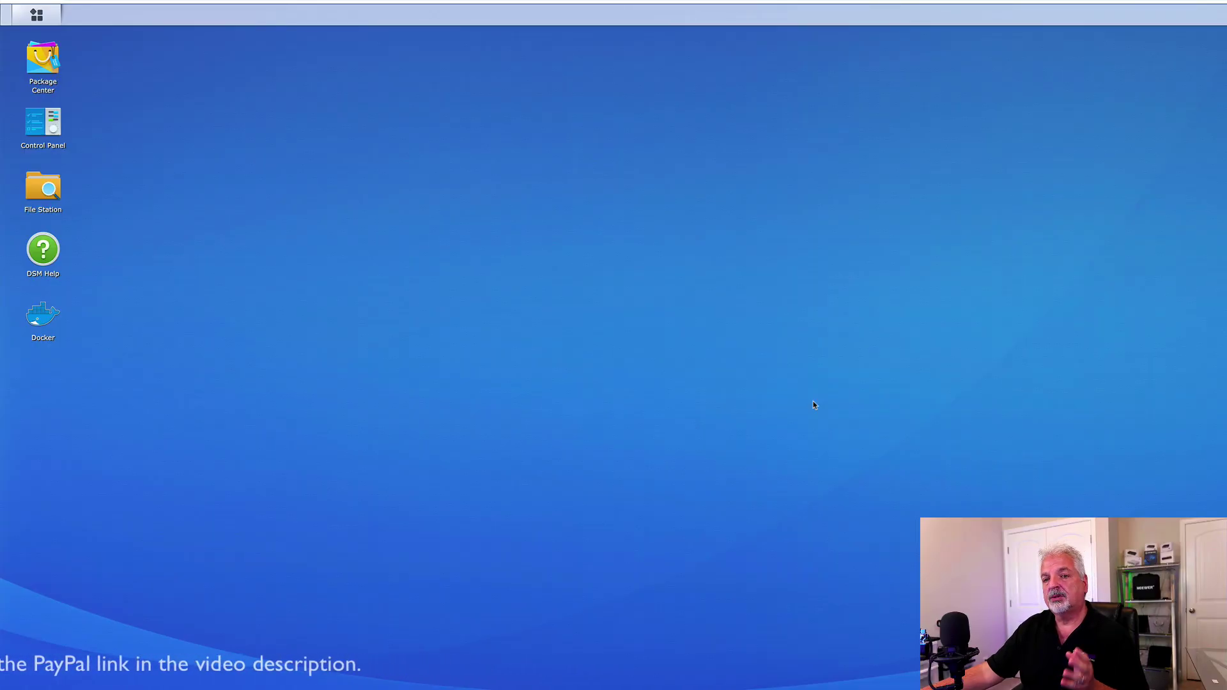
In Docker's Registry, search for 'pihole' and select the official pihole/pihole image.
left_click(42, 321)
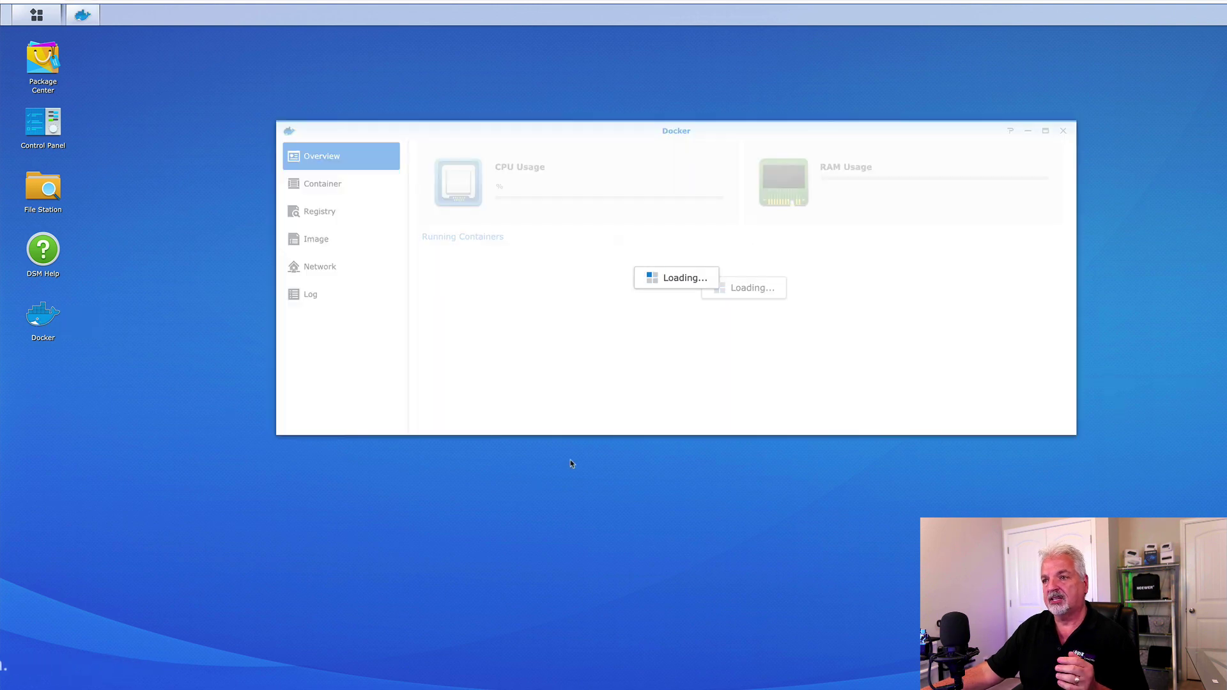
left_click(324, 187)
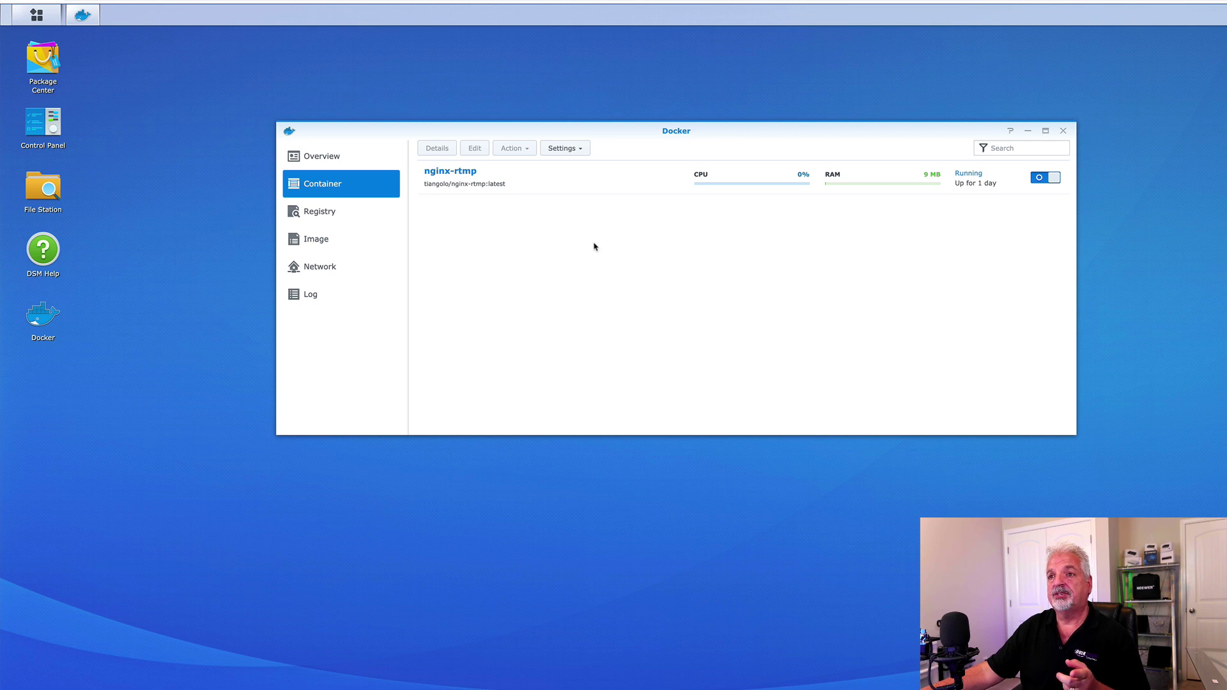
left_click(310, 214)
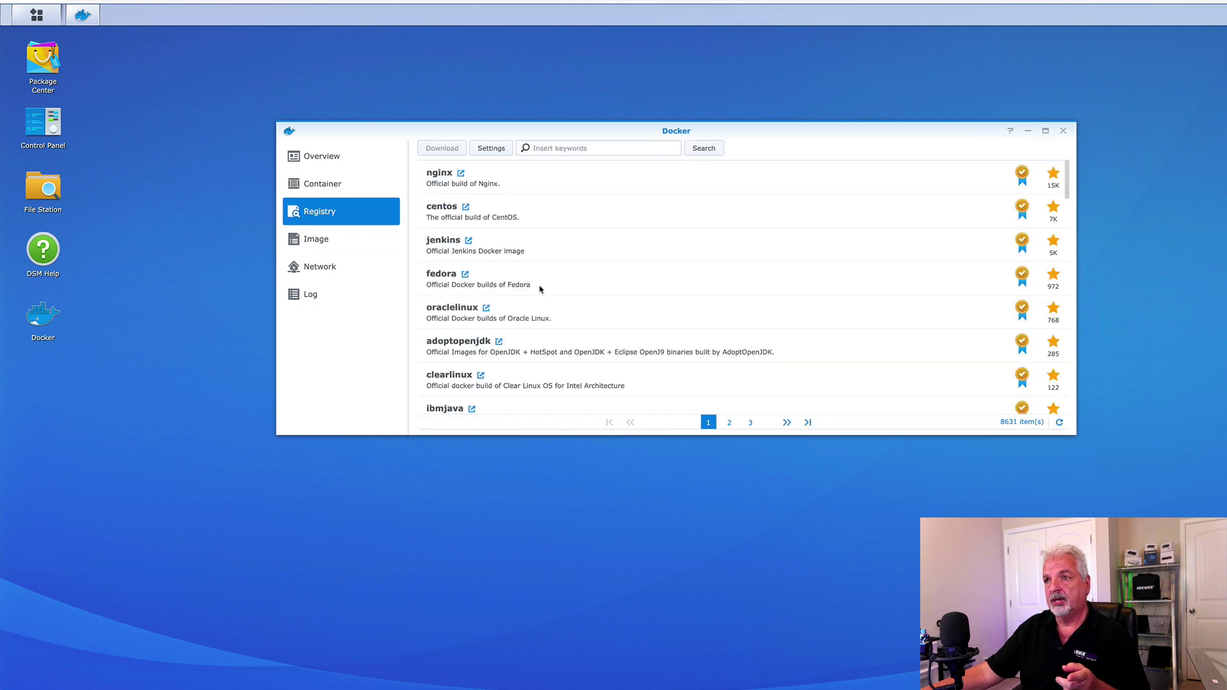
left_click(536, 148)
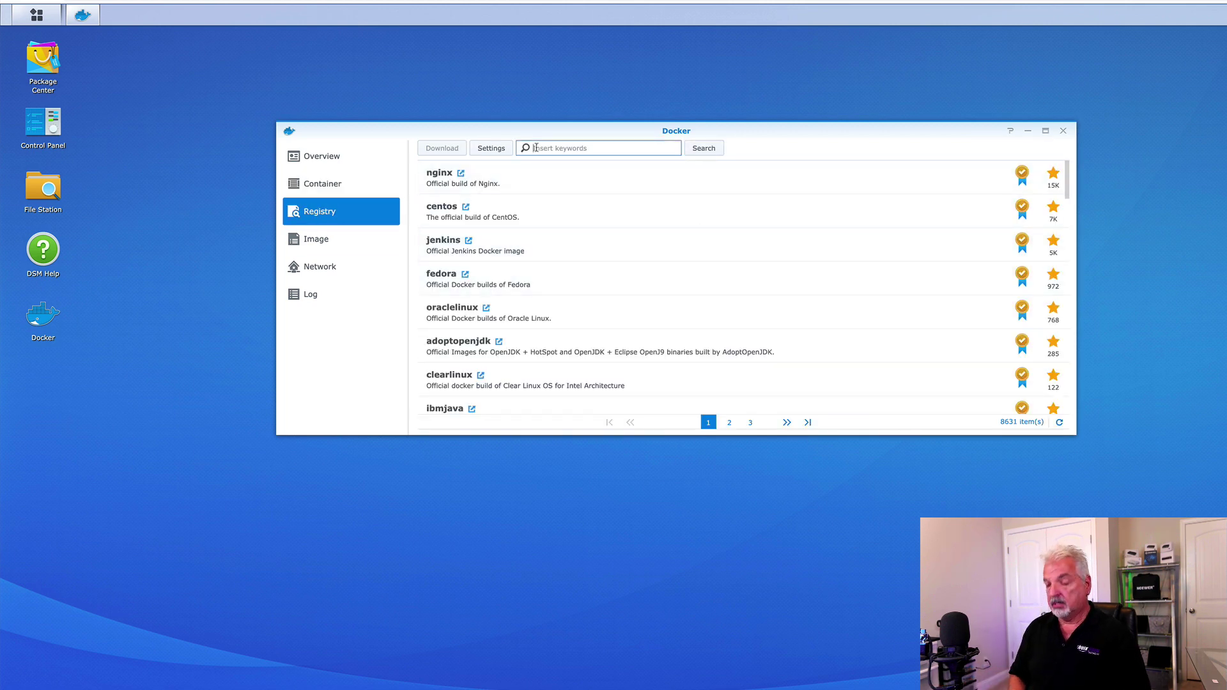
type("pihole")
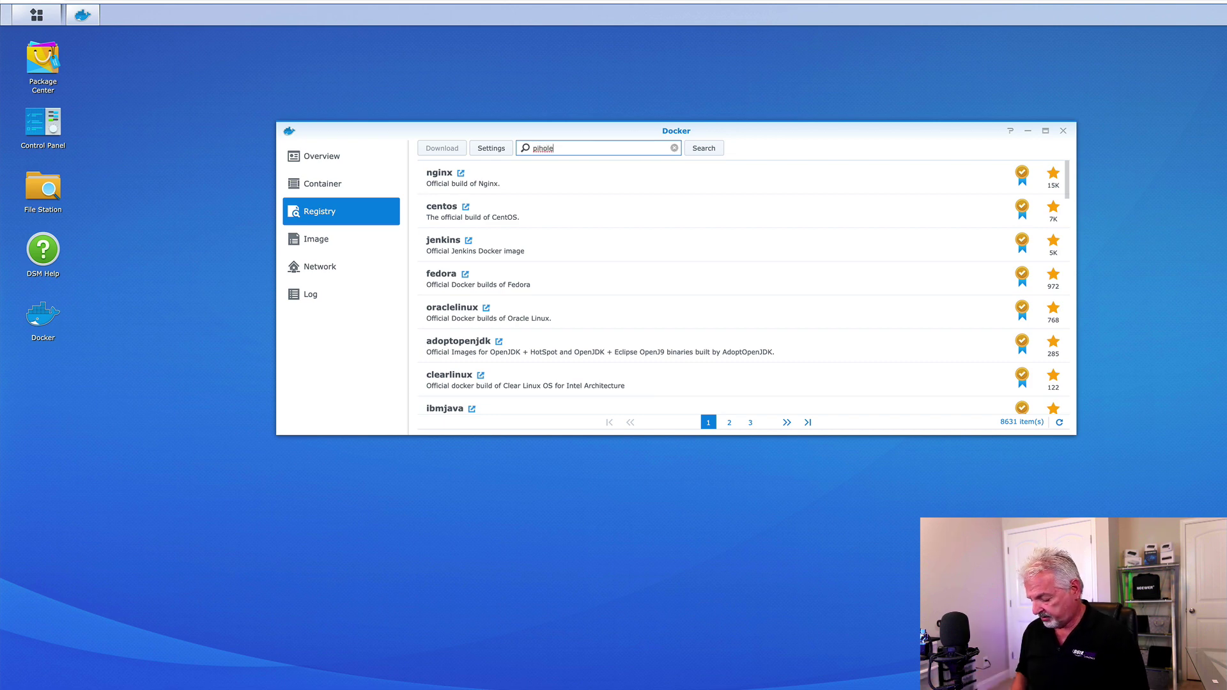
key("Return")
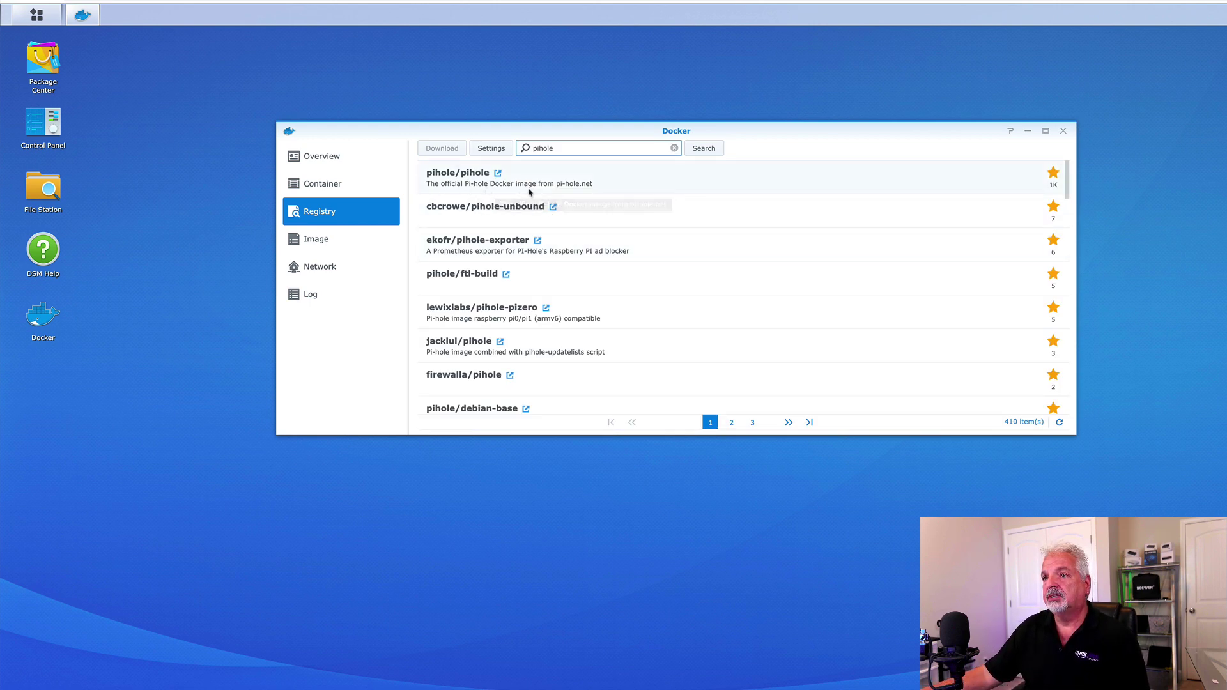
left_click(505, 186)
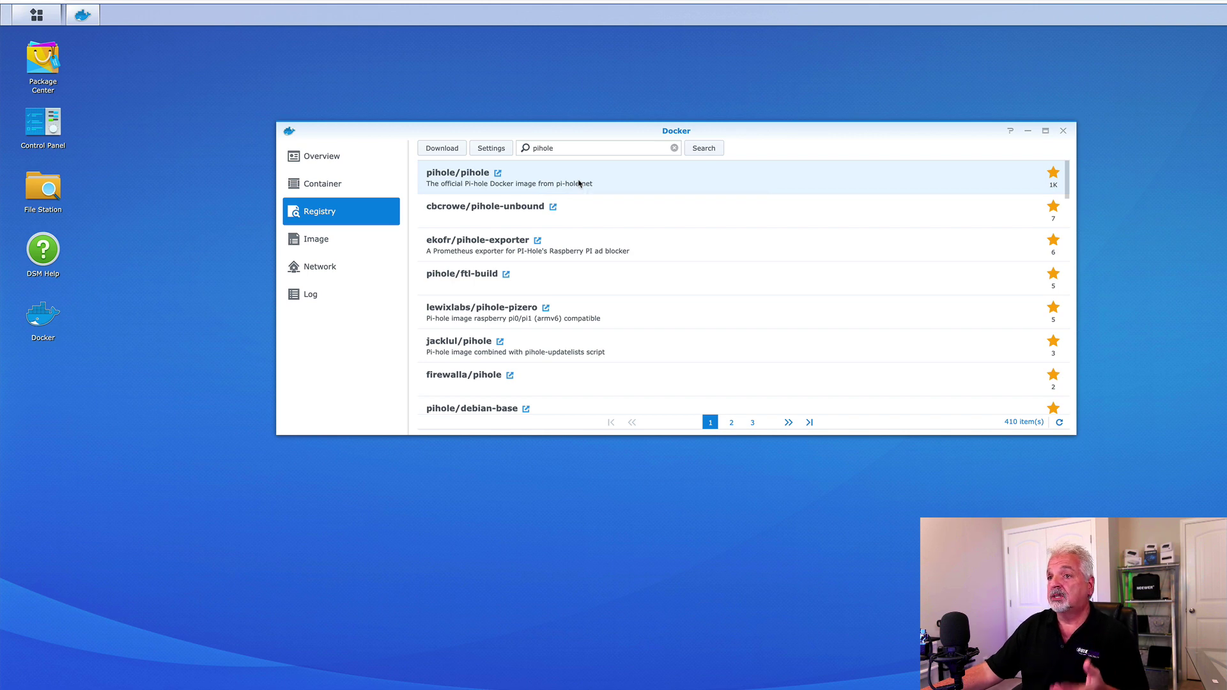
Launch a container from pihole/pihole:latest with auto-restart enabled, showing the Advanced Settings Volume tab.
left_click(315, 244)
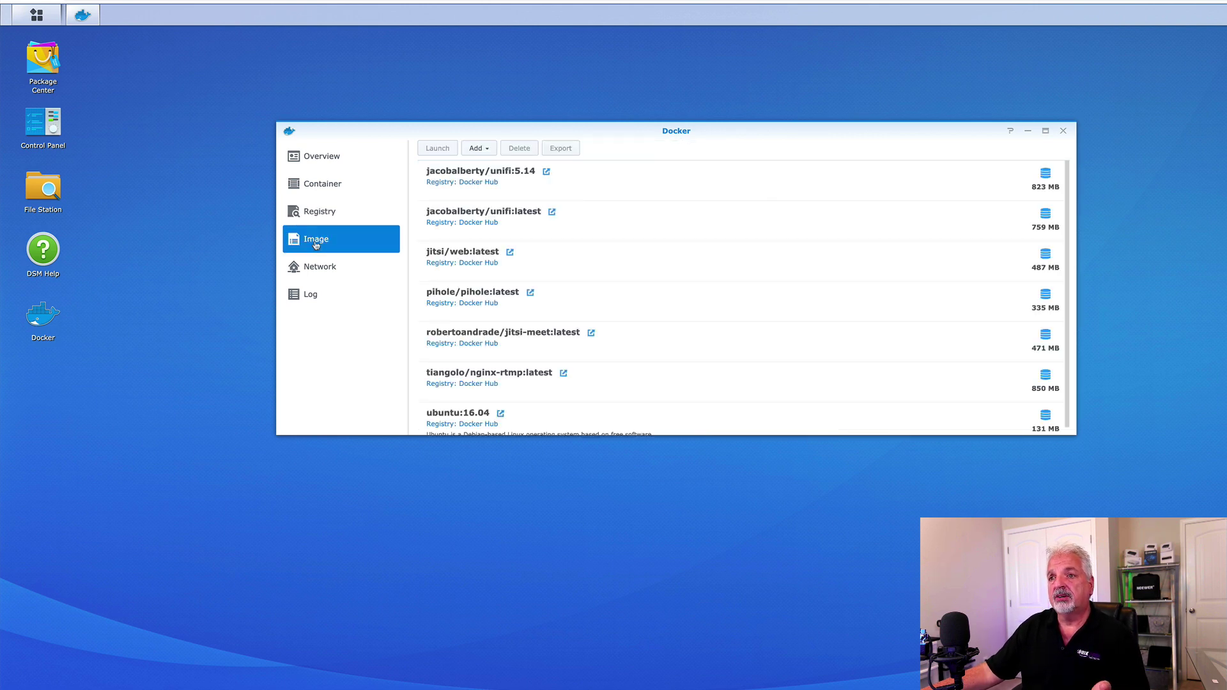
left_click(504, 299)
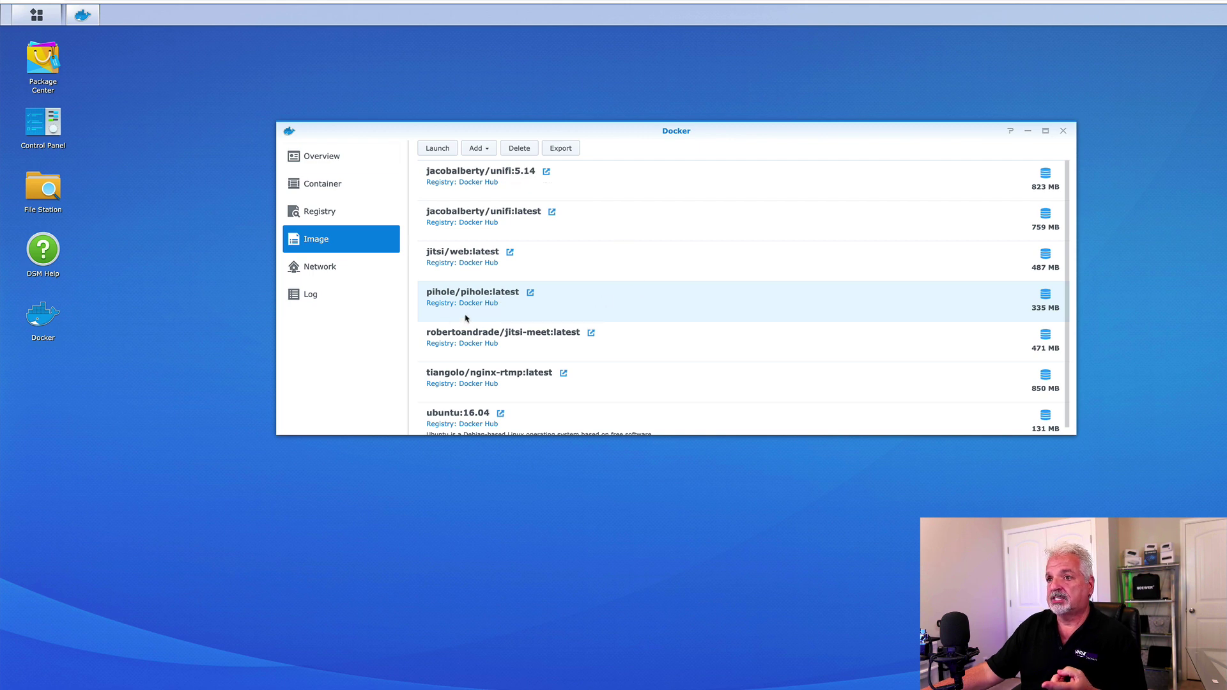
left_click(437, 149)
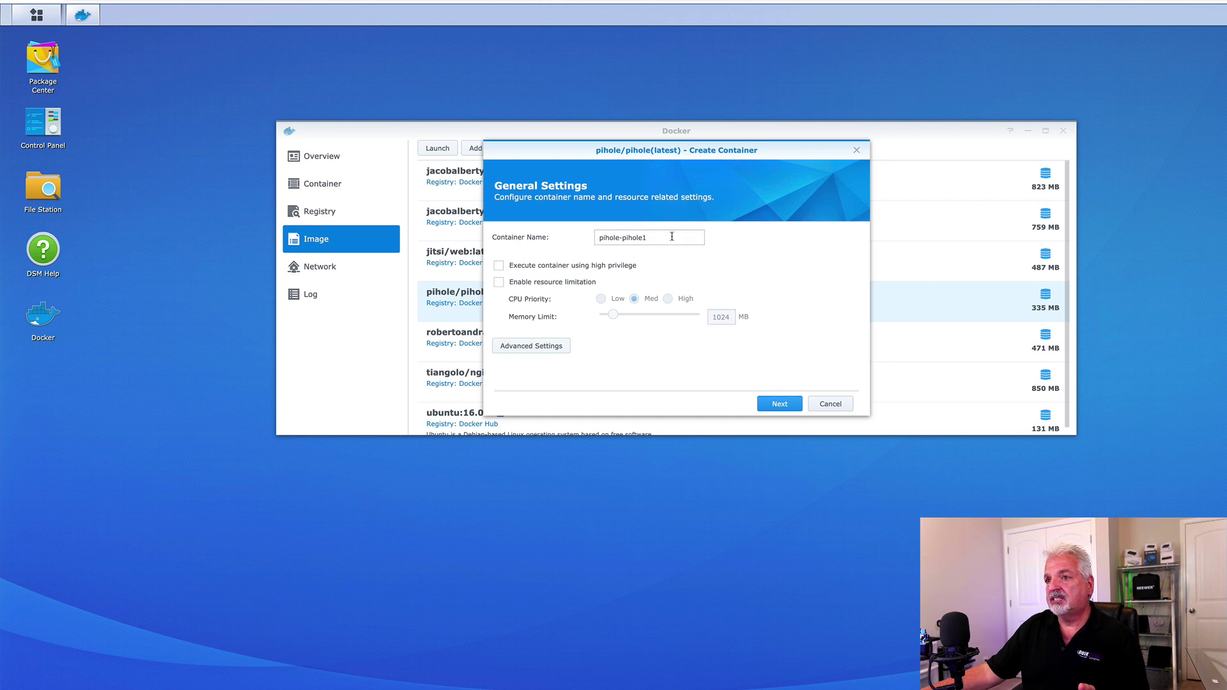
left_click(533, 349)
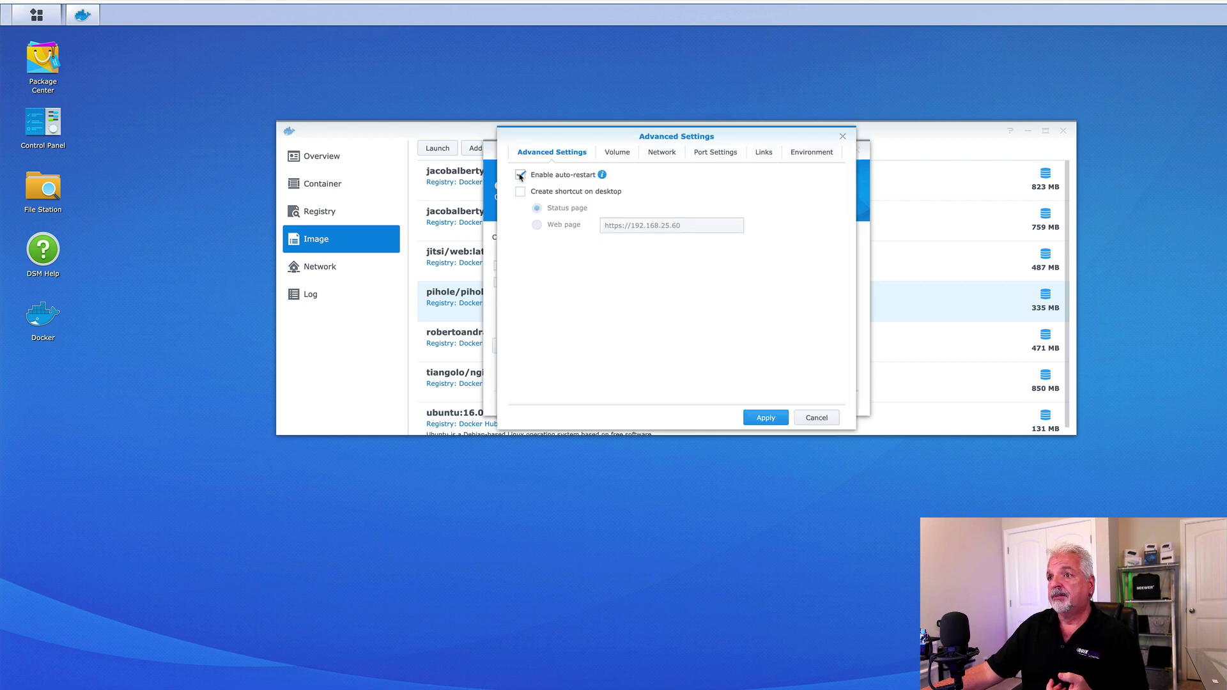
mouse_move(602, 176)
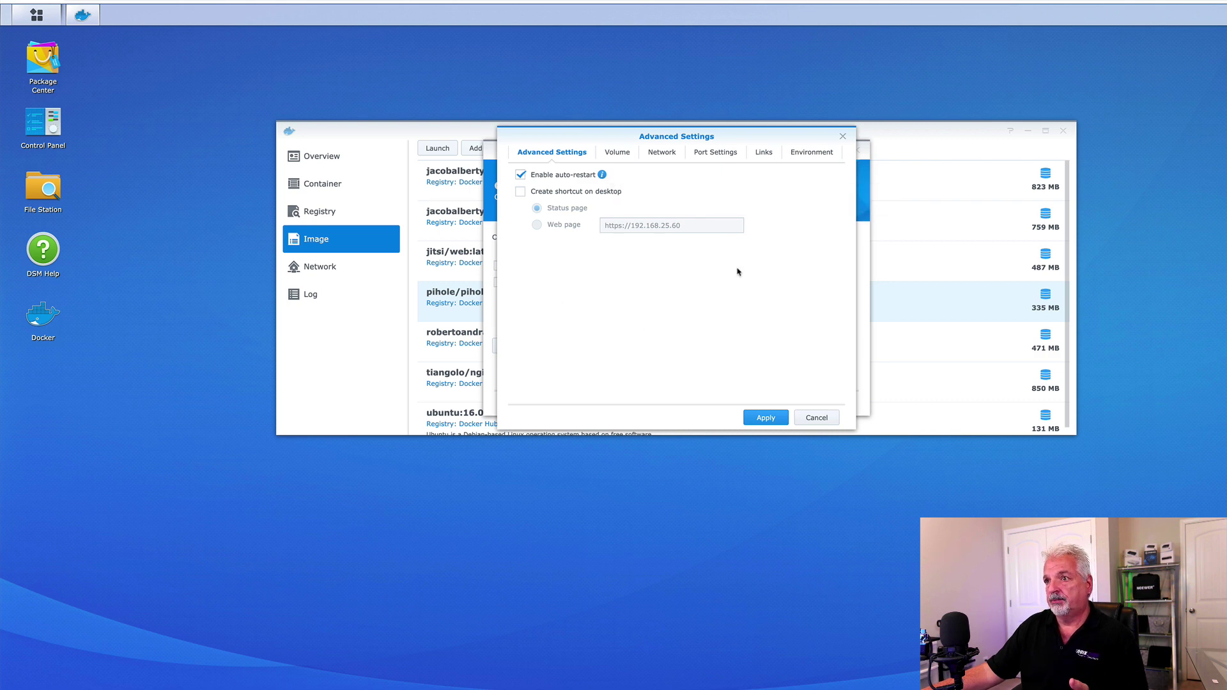
left_click(624, 155)
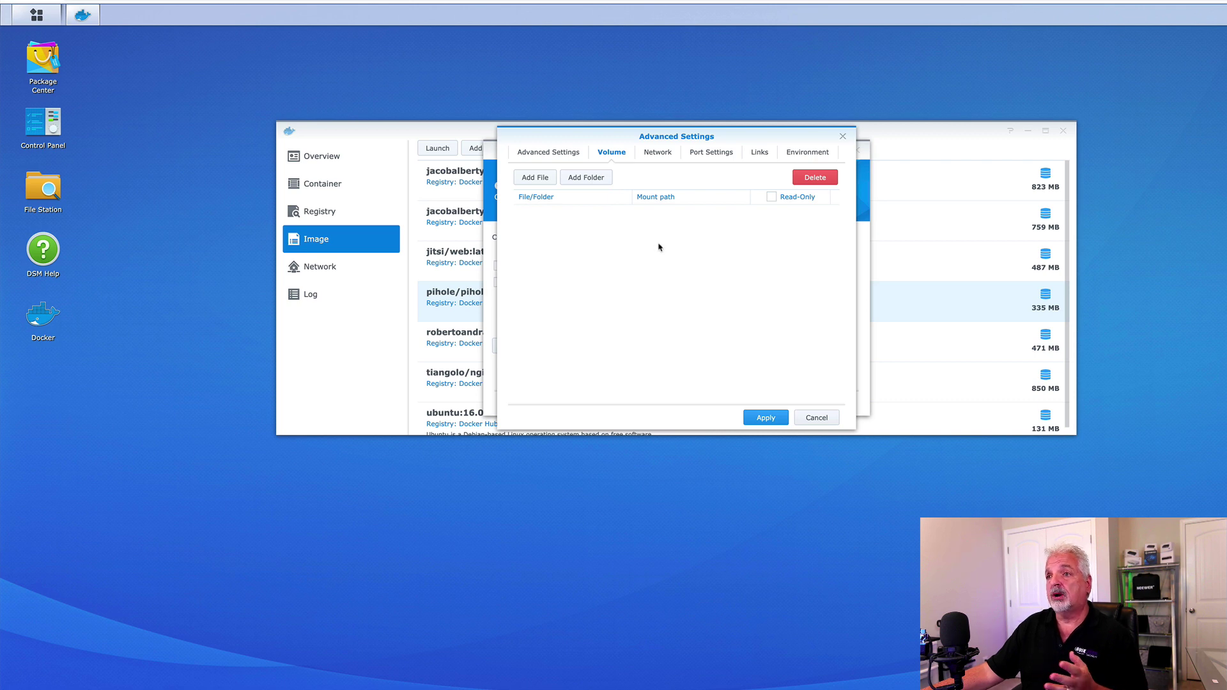
In File Station, create a 'pihole' folder inside the docker shared folder.
left_click(39, 192)
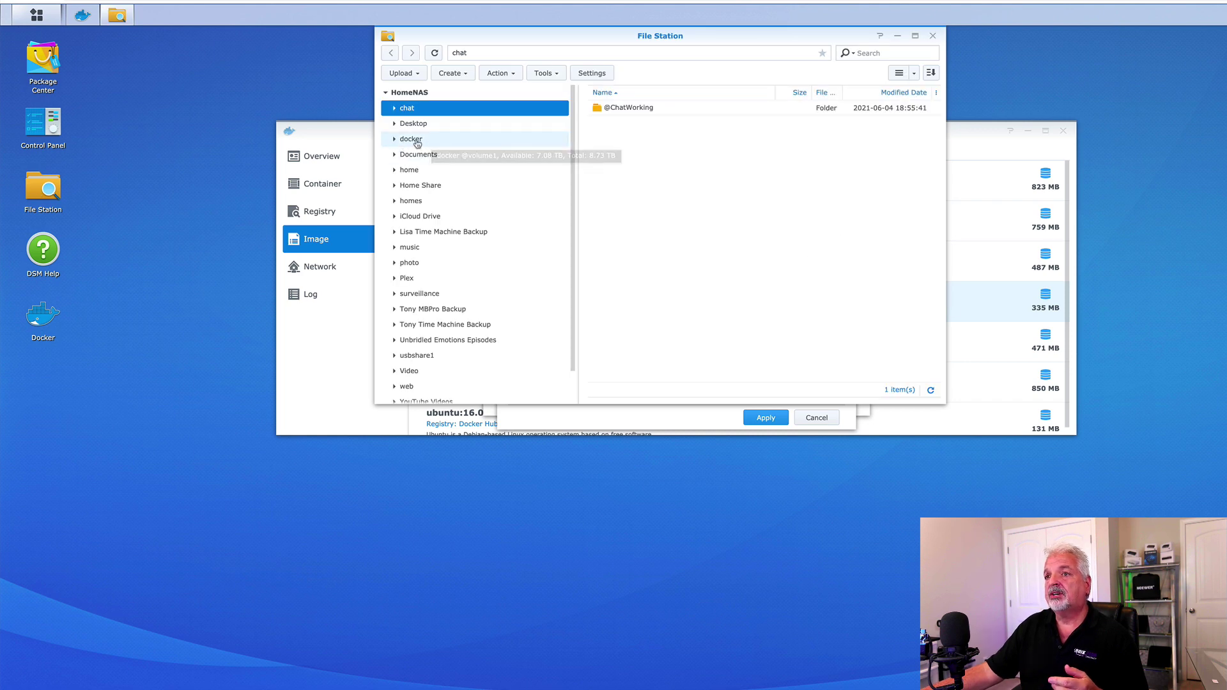
left_click(394, 139)
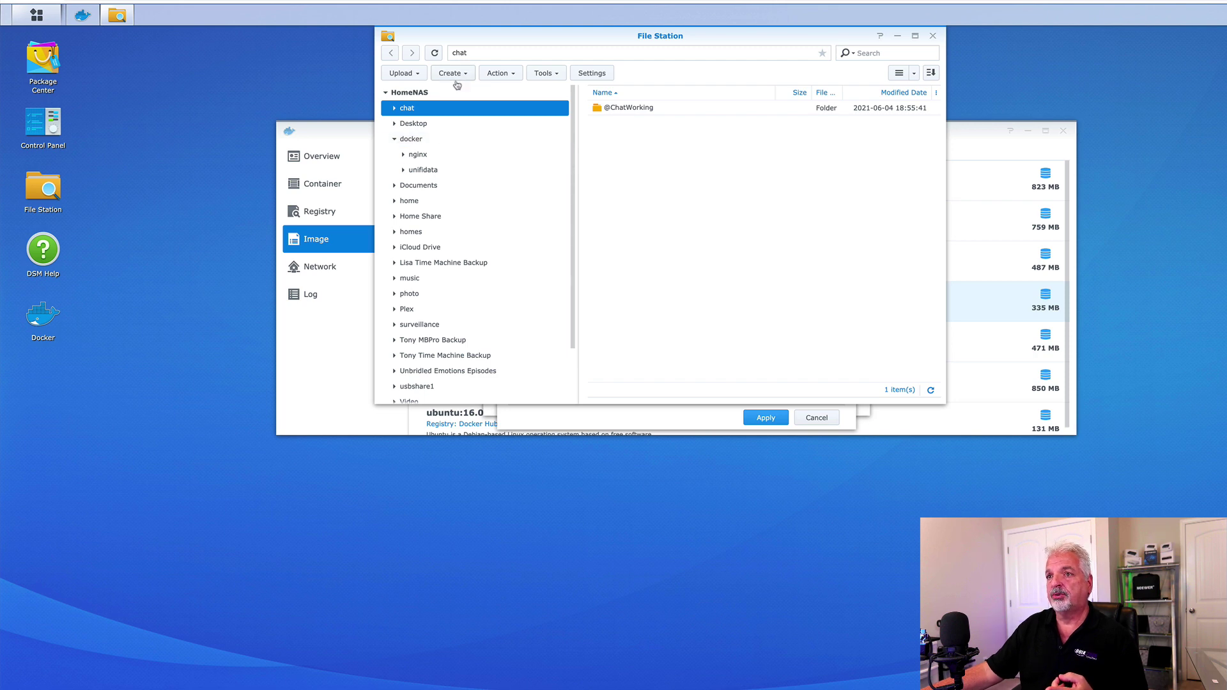
left_click(413, 139)
left_click(469, 76)
left_click(466, 95)
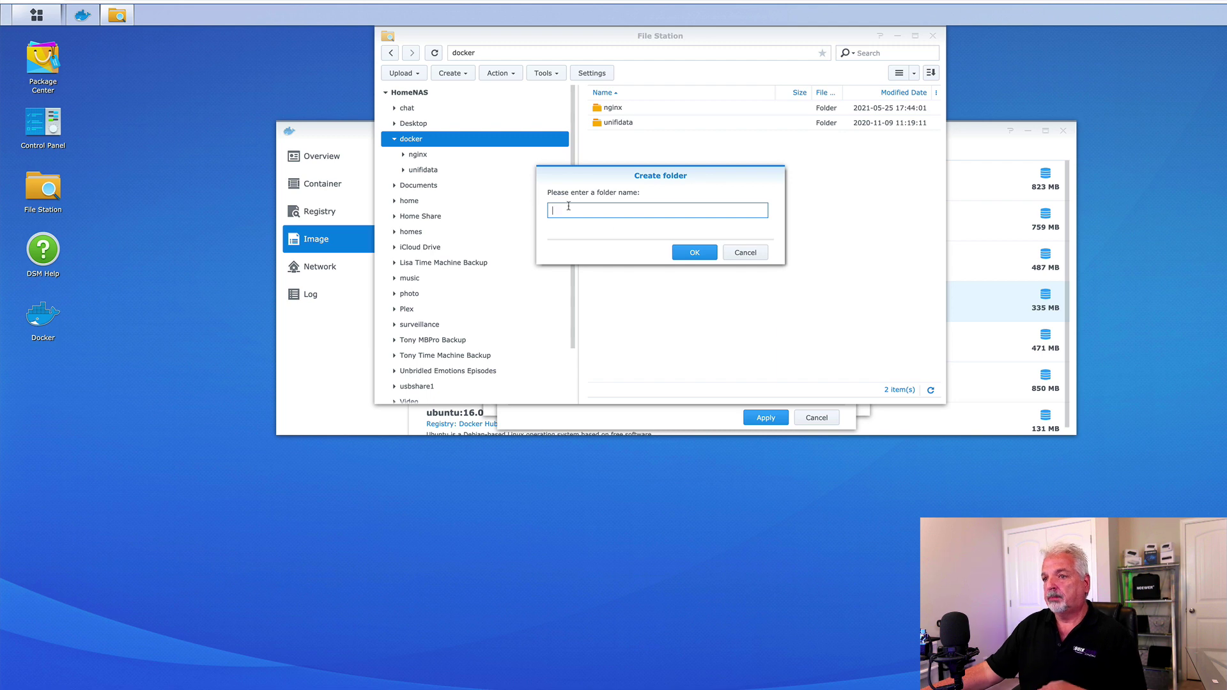
left_click(704, 256)
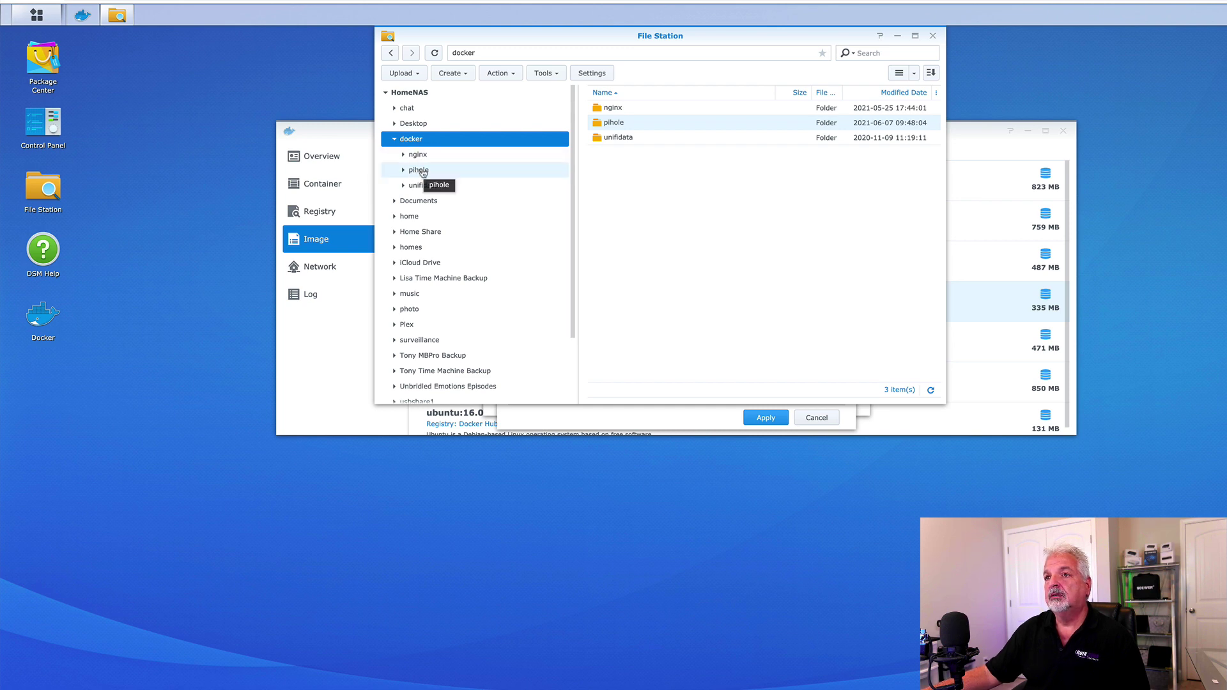
Create 'pihole' and 'dnsmasq.d' subfolders inside docker/pihole, then close File Station.
left_click(419, 170)
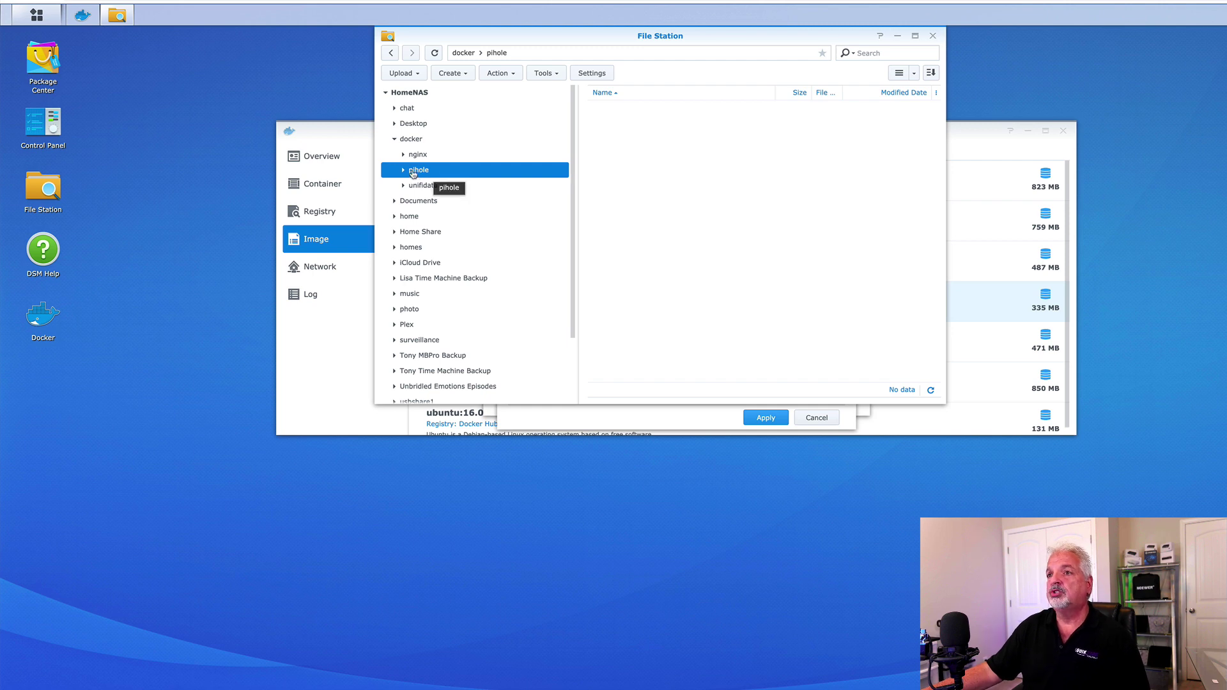
left_click(455, 73)
left_click(464, 92)
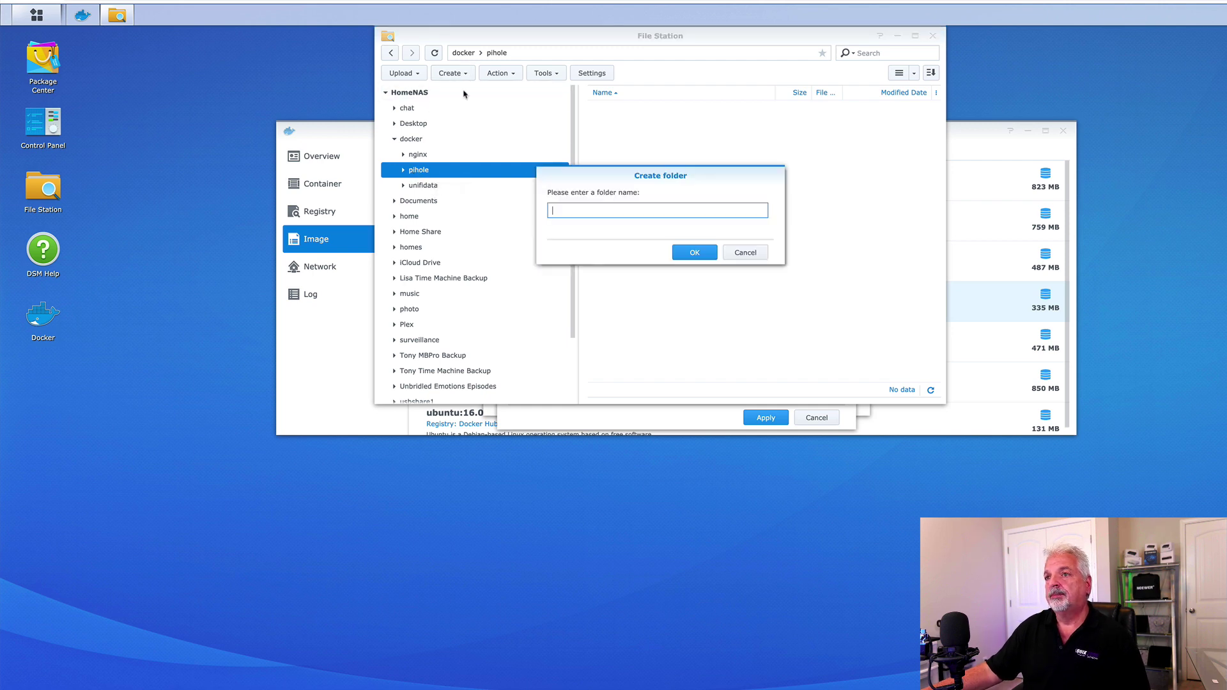
type("pihole")
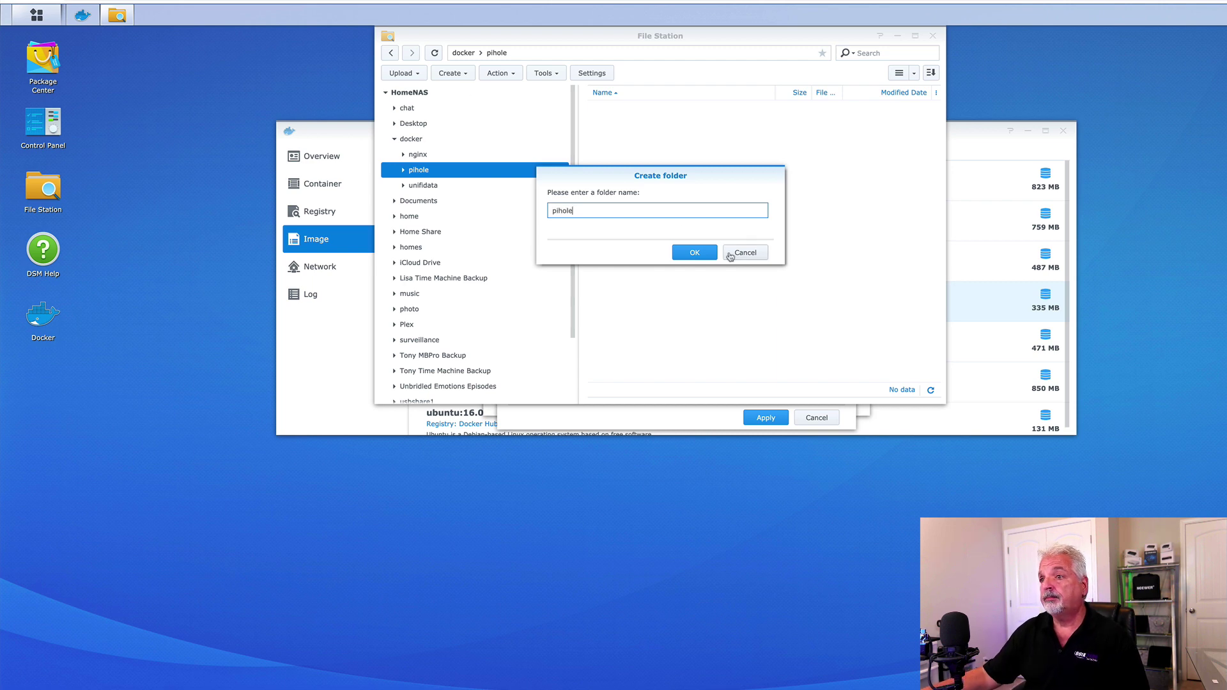
left_click(697, 253)
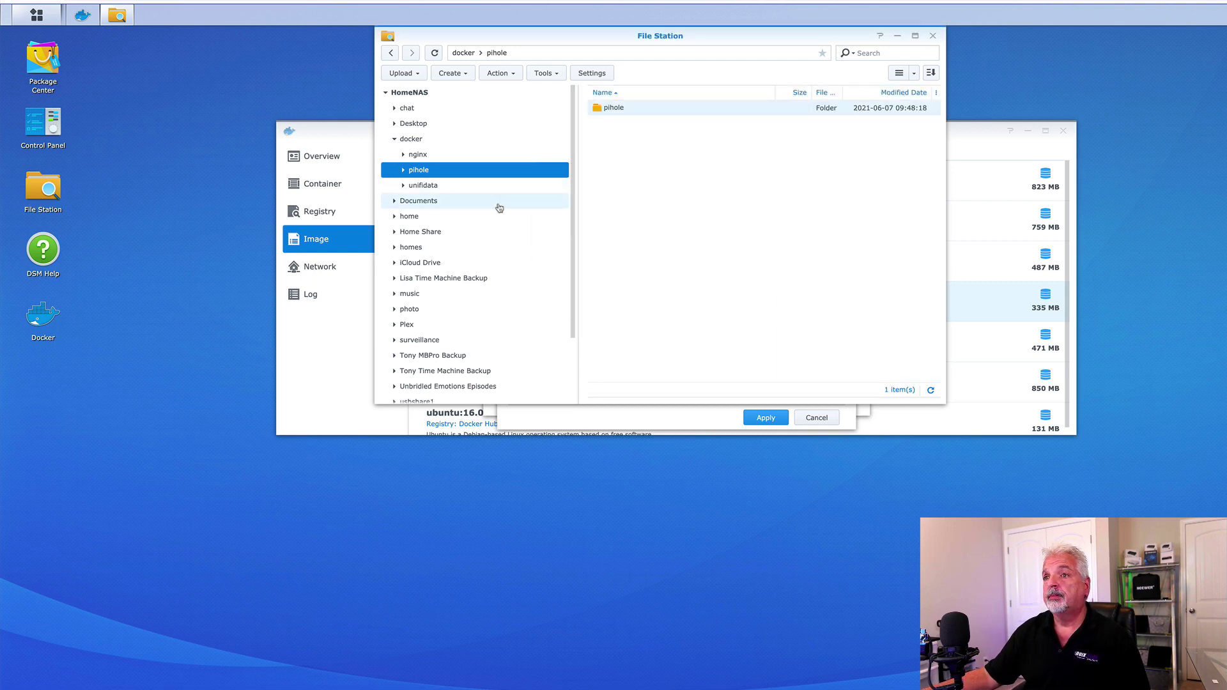
left_click(460, 75)
left_click(465, 91)
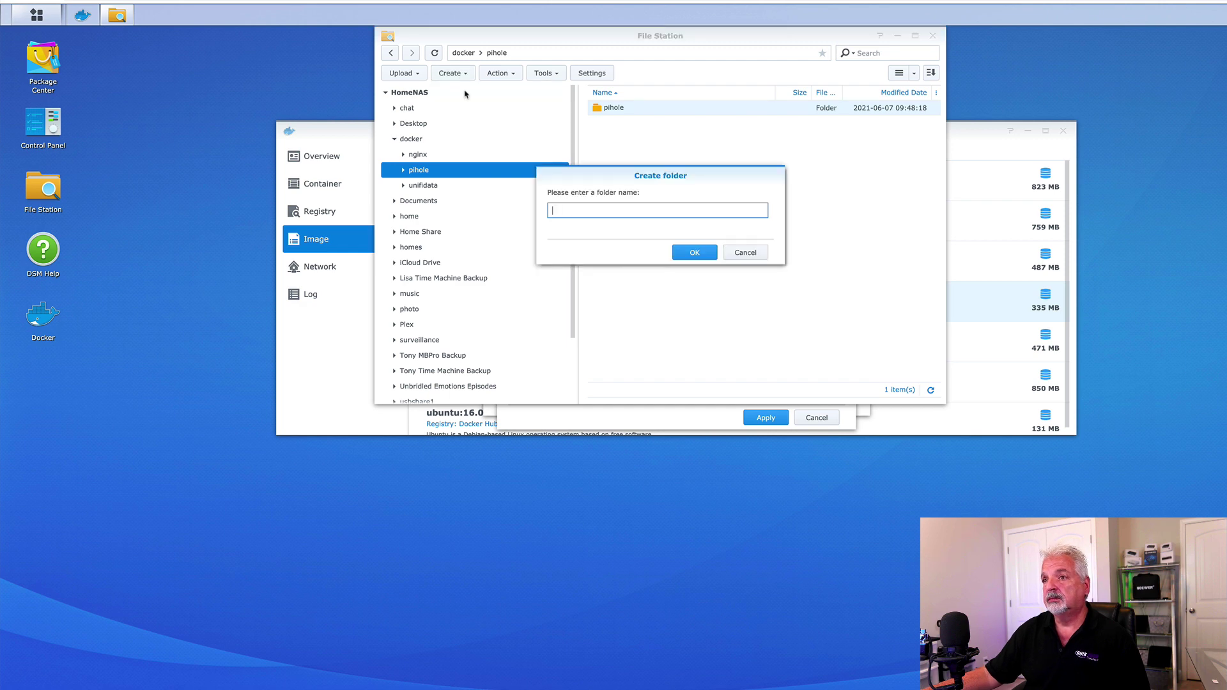
type("dnsmasq")
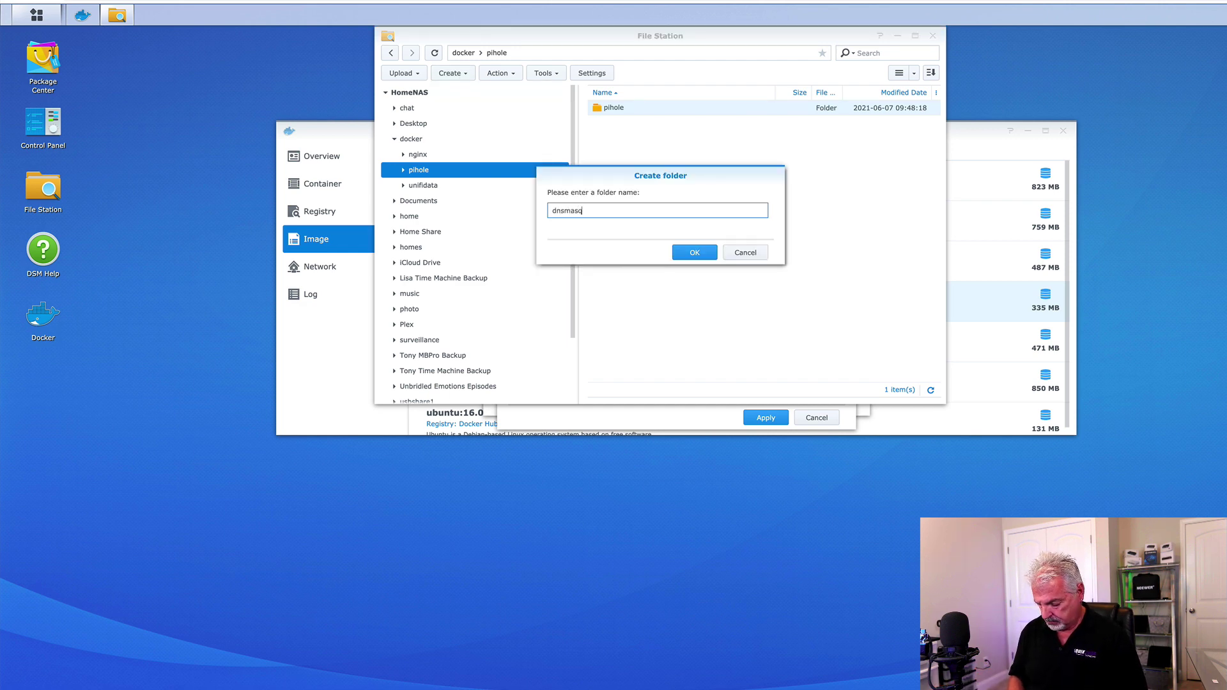
type(".d")
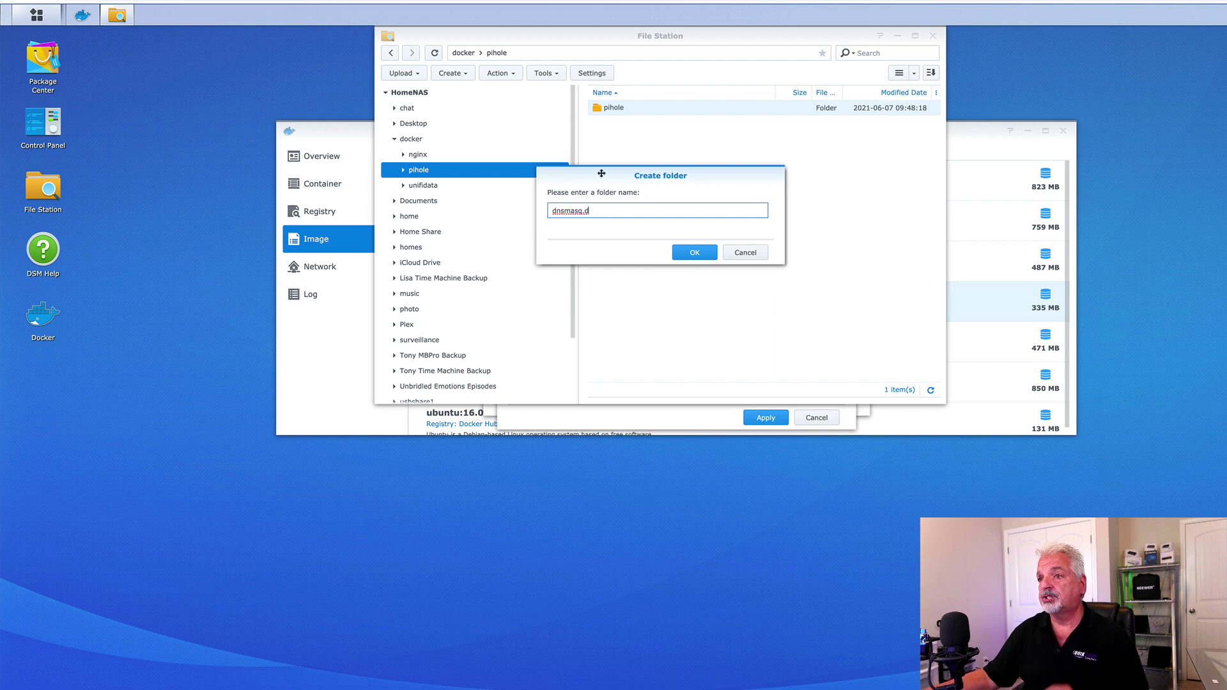
left_click(695, 253)
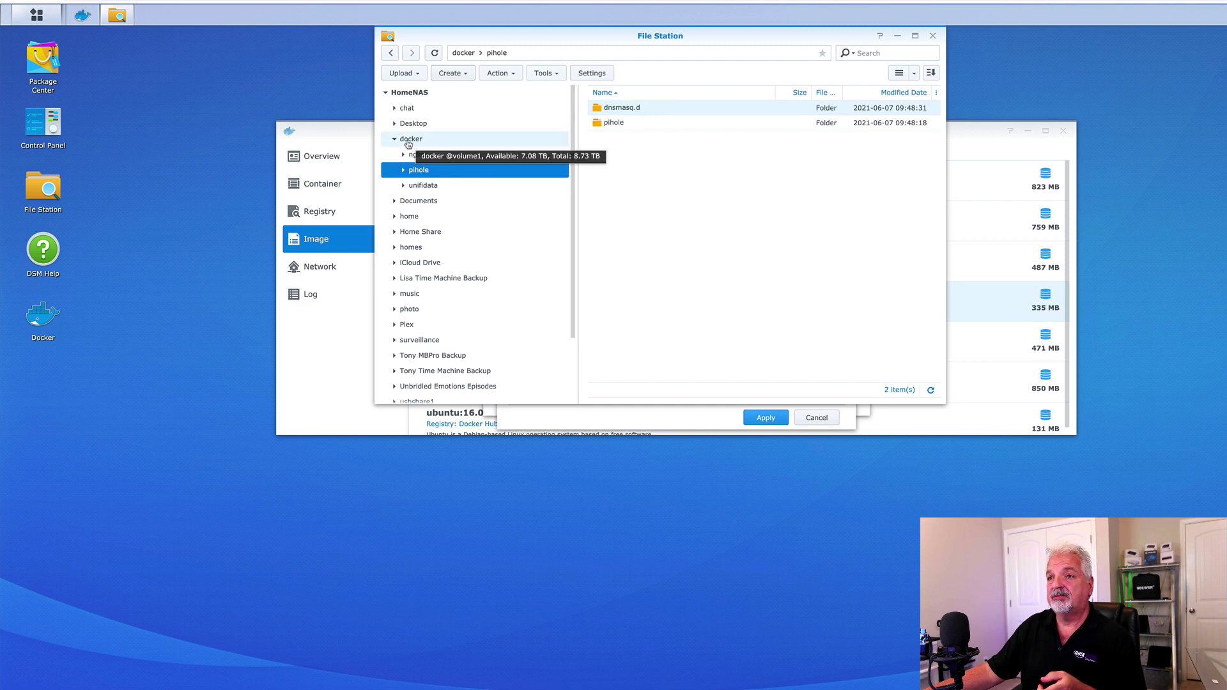
left_click(407, 142)
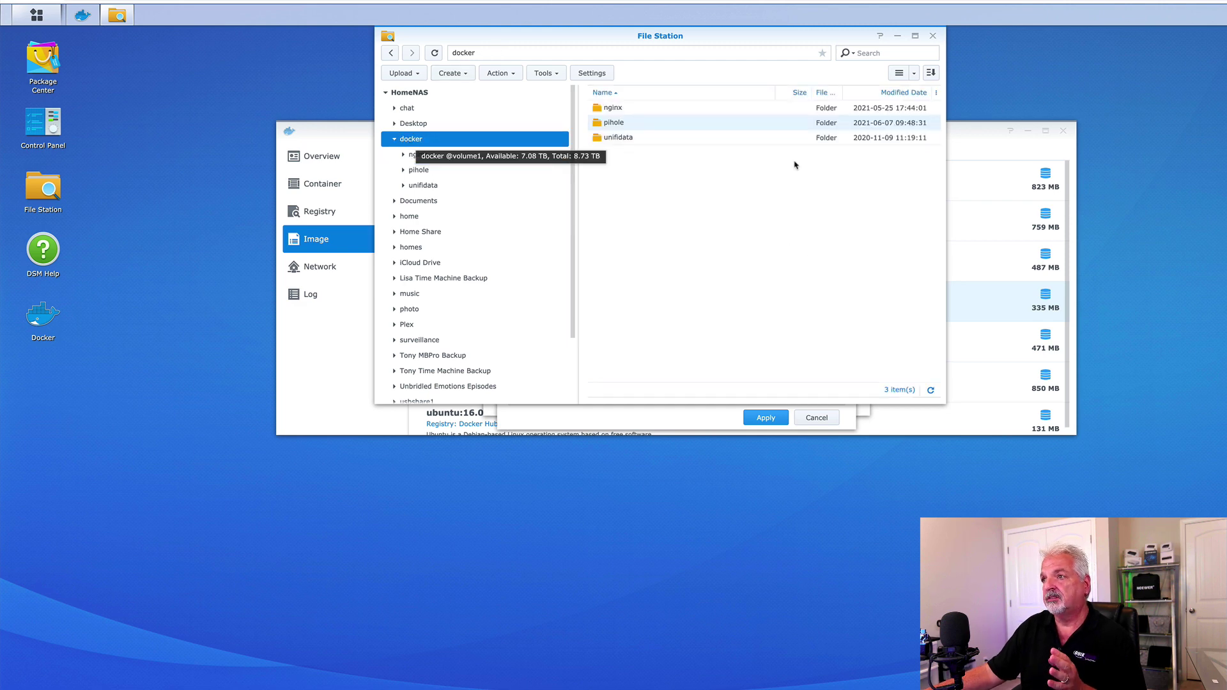
left_click(933, 37)
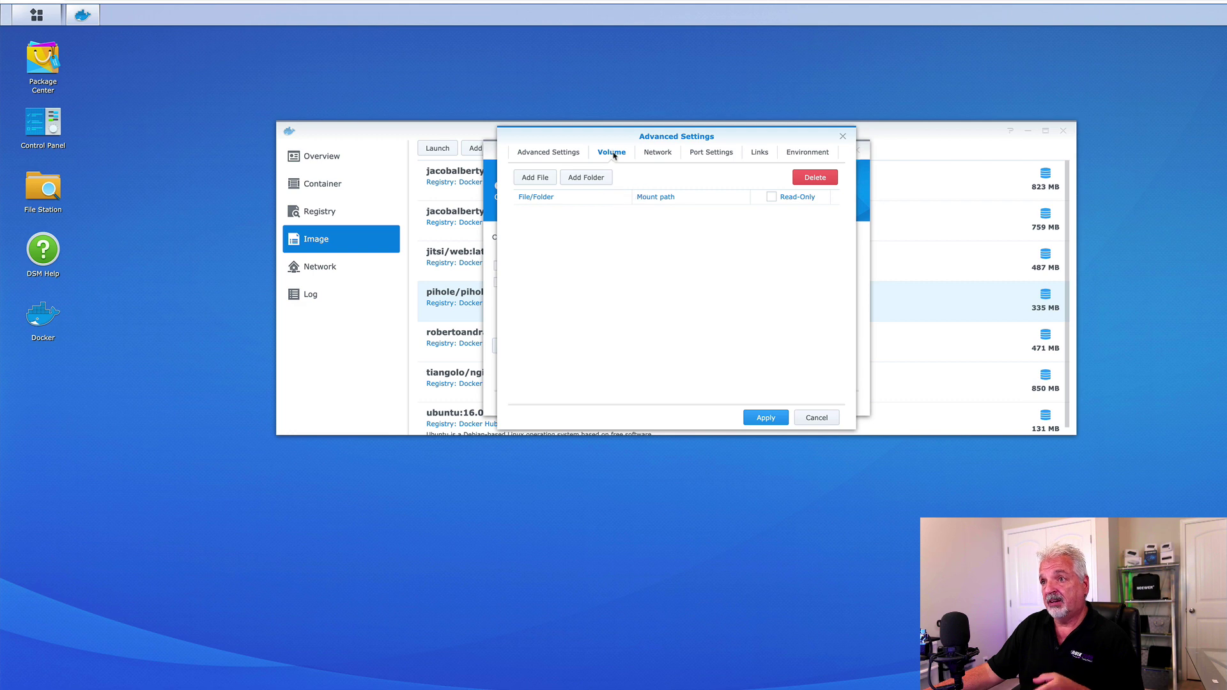
Map the folder docker/pihole/dnsmasq.d to mount path /etc/dnsmasq.d/ in the Volume tab.
left_click(586, 177)
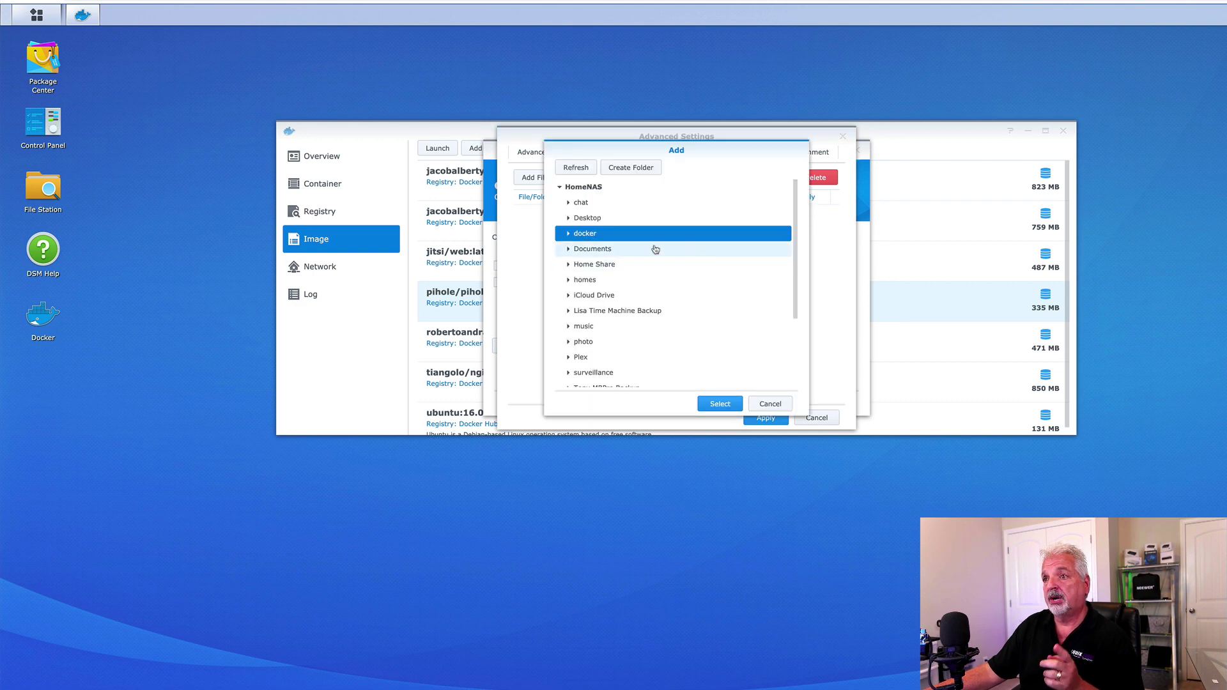
left_click(568, 234)
left_click(577, 266)
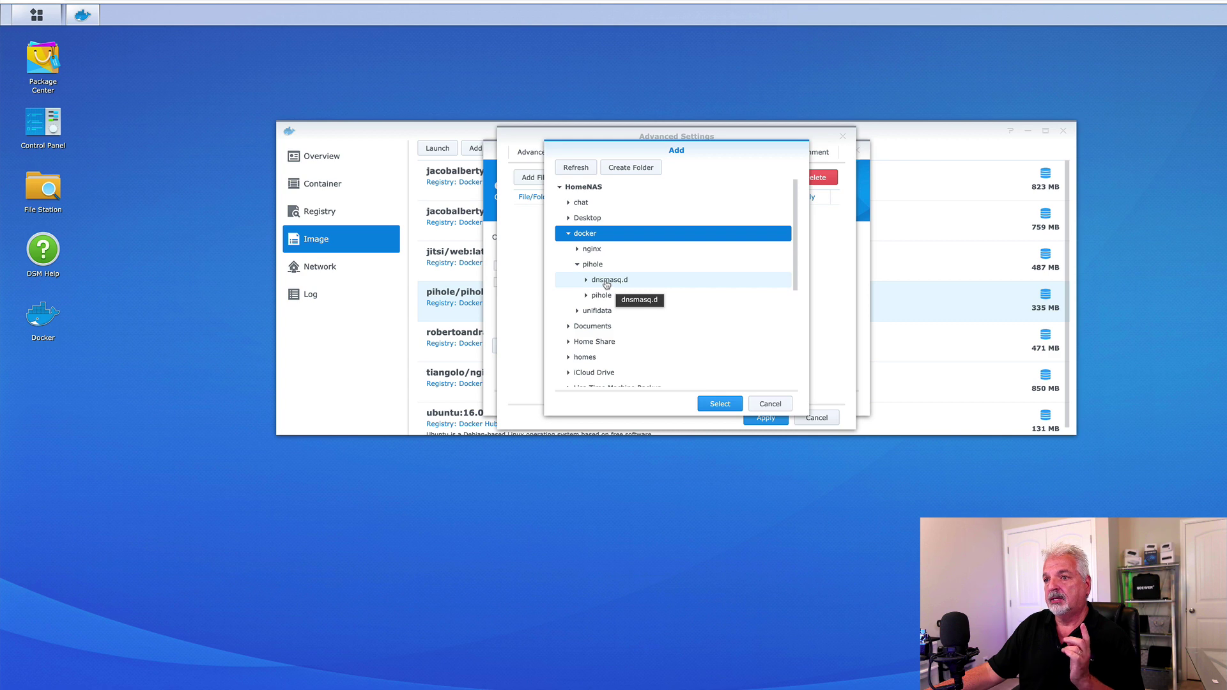
left_click(607, 283)
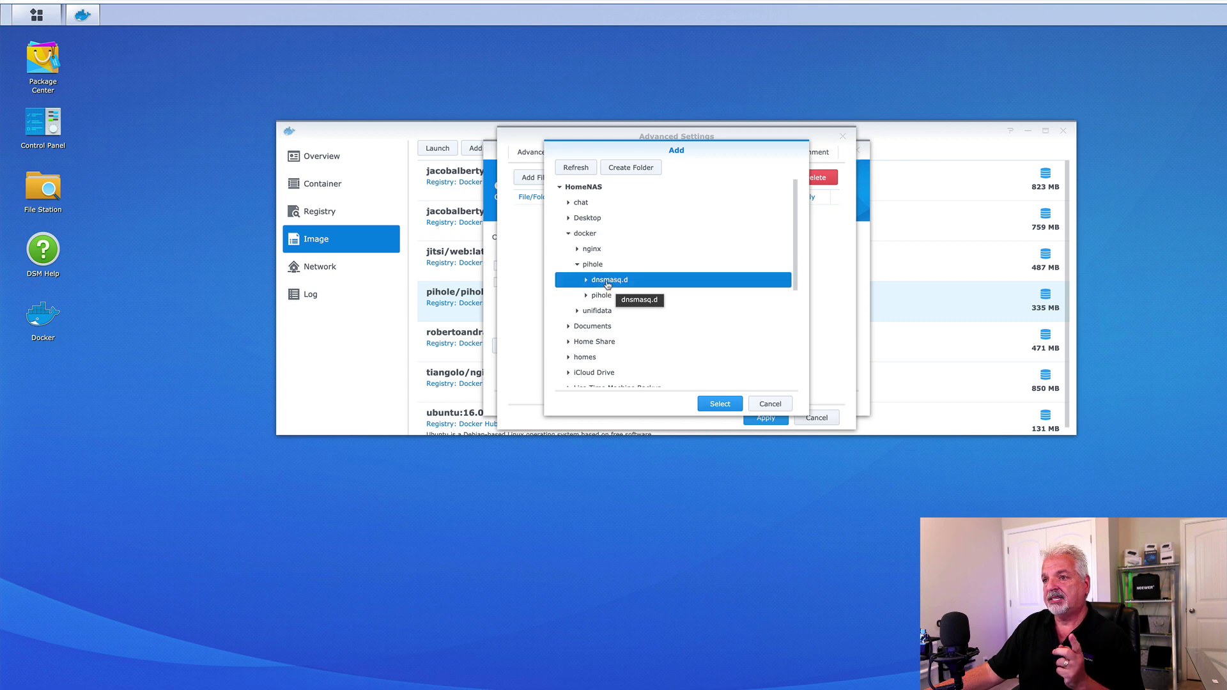
left_click(720, 403)
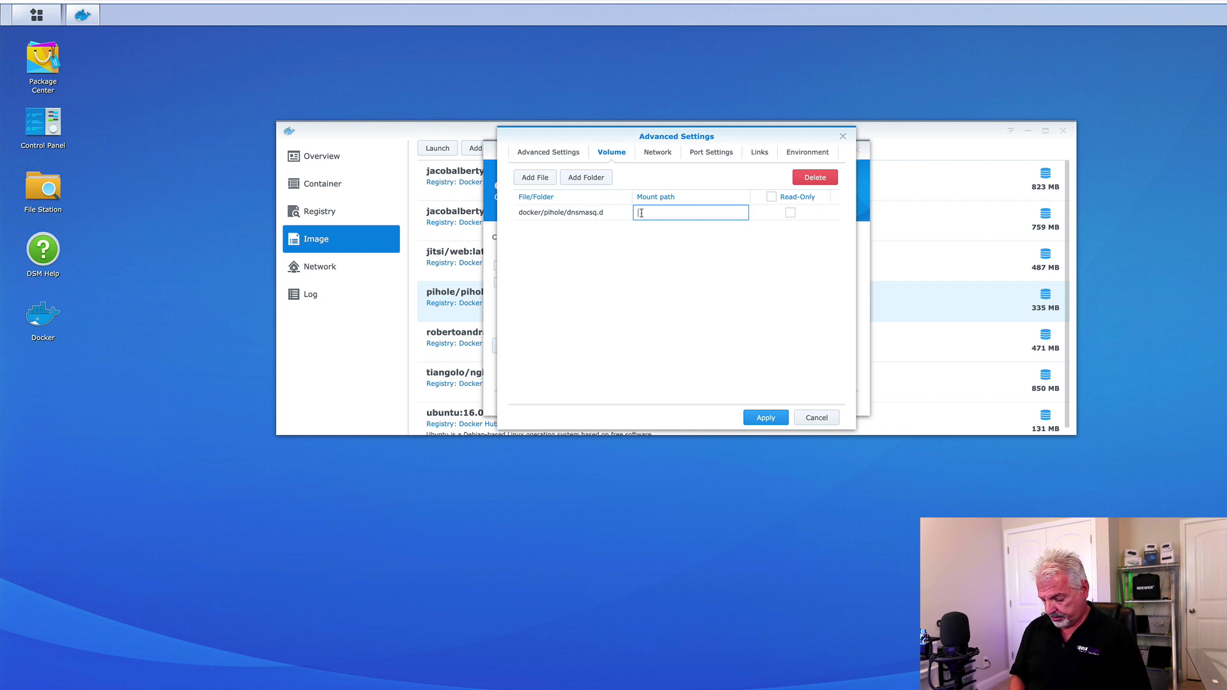
type("etc/")
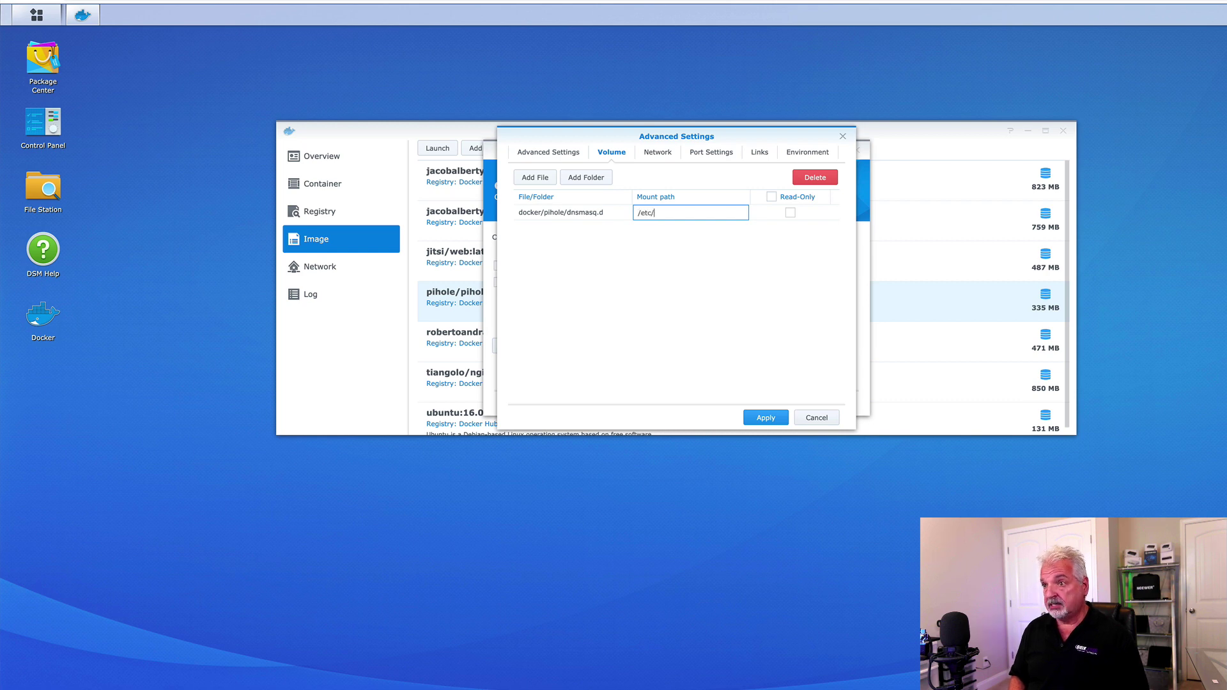
type("dn")
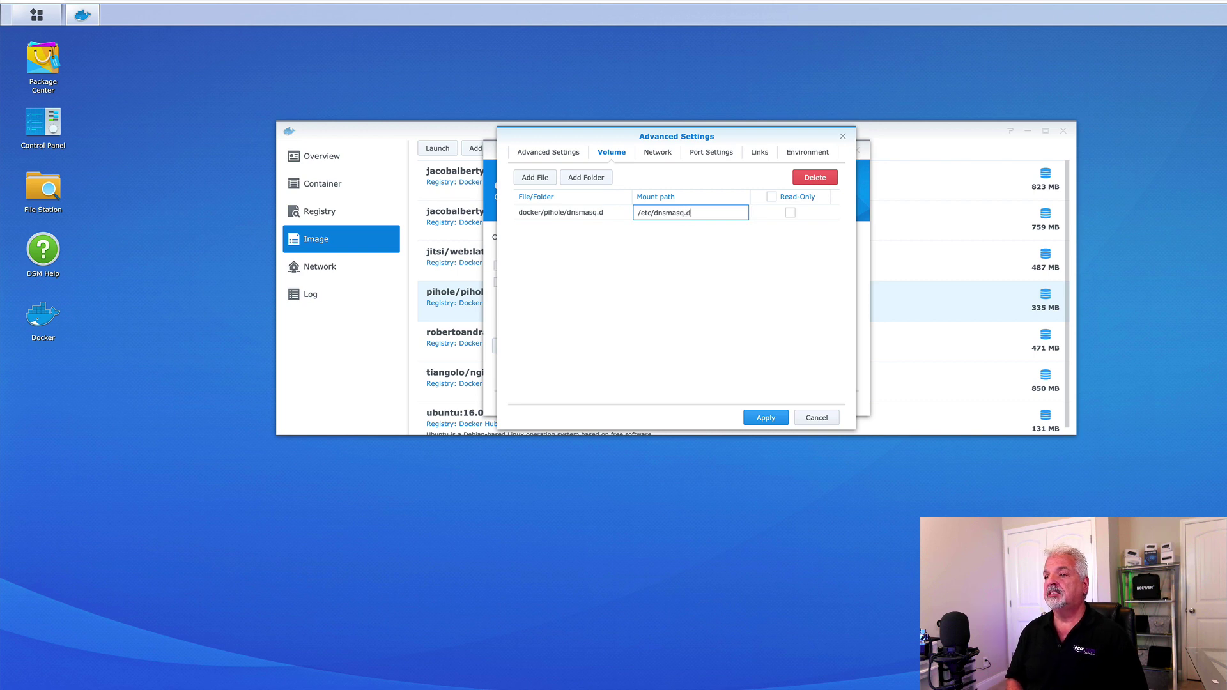
type("smasq.d/")
left_click(664, 288)
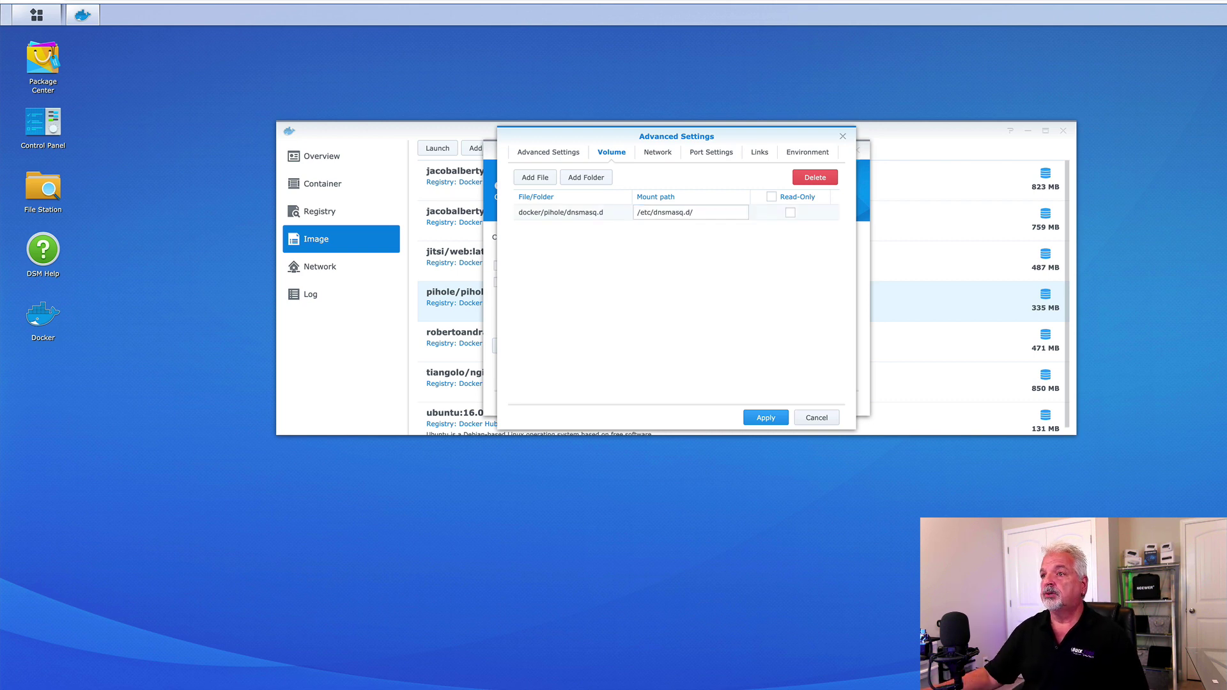
Add a second volume mapping docker/pihole/pihole to mount path /etc/pihole/.
left_click(589, 179)
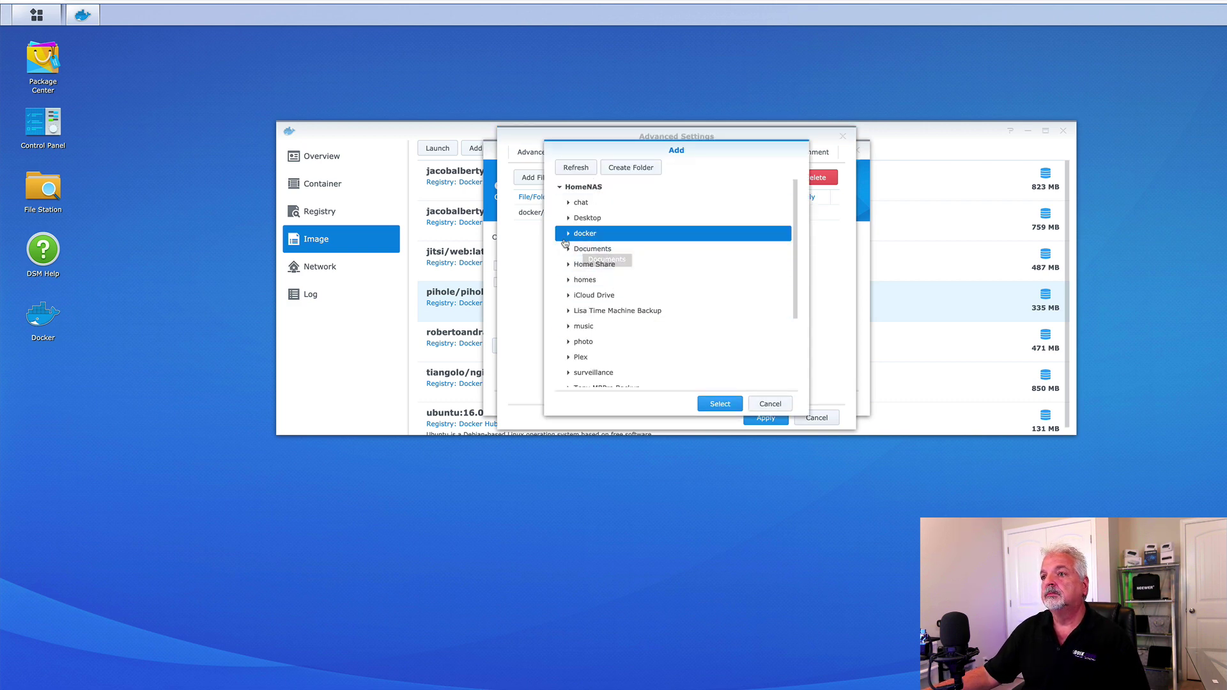
left_click(568, 235)
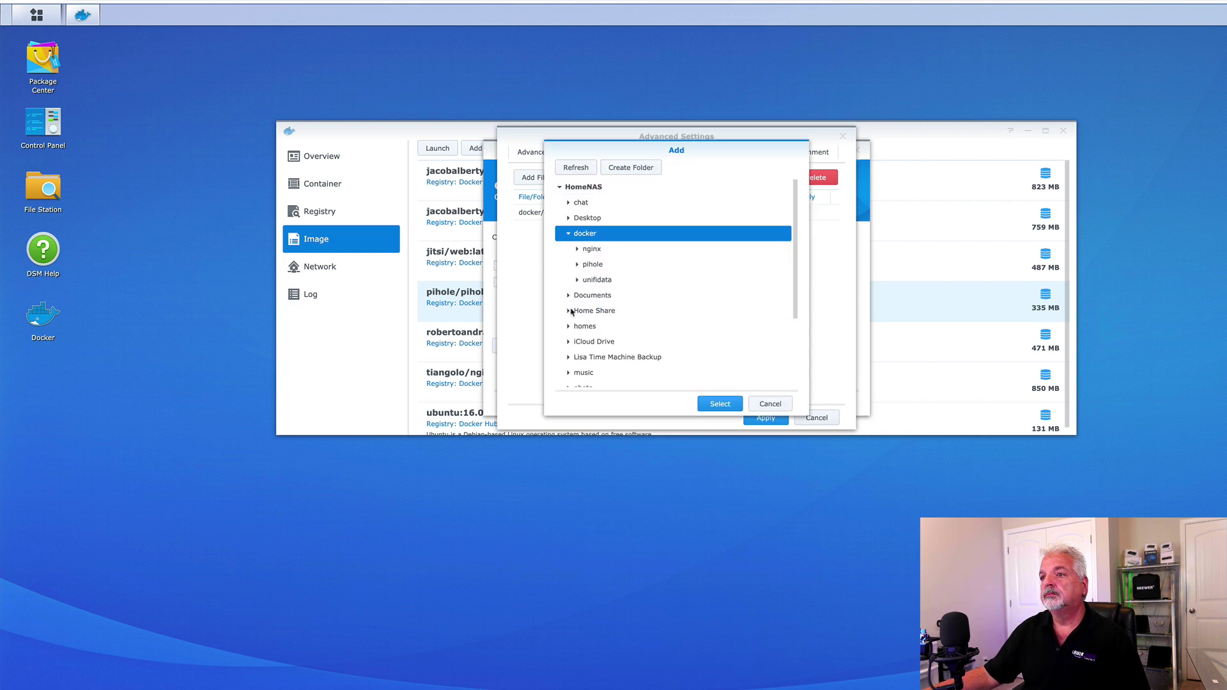
left_click(577, 265)
left_click(601, 296)
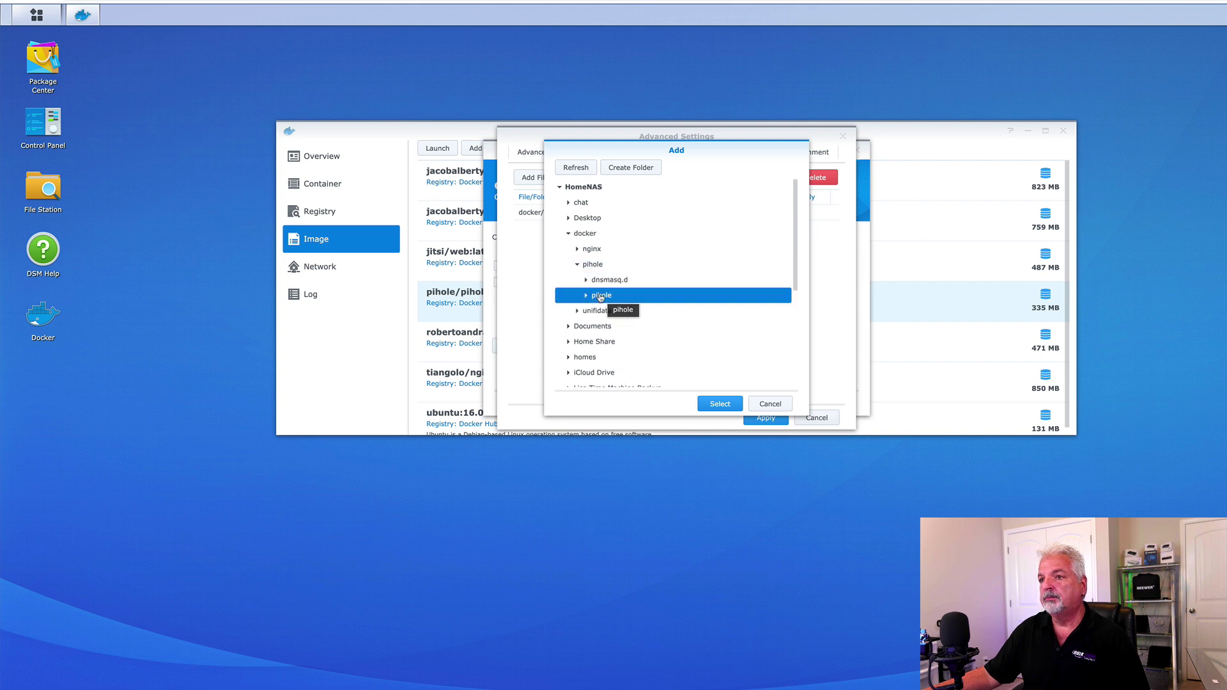
left_click(721, 405)
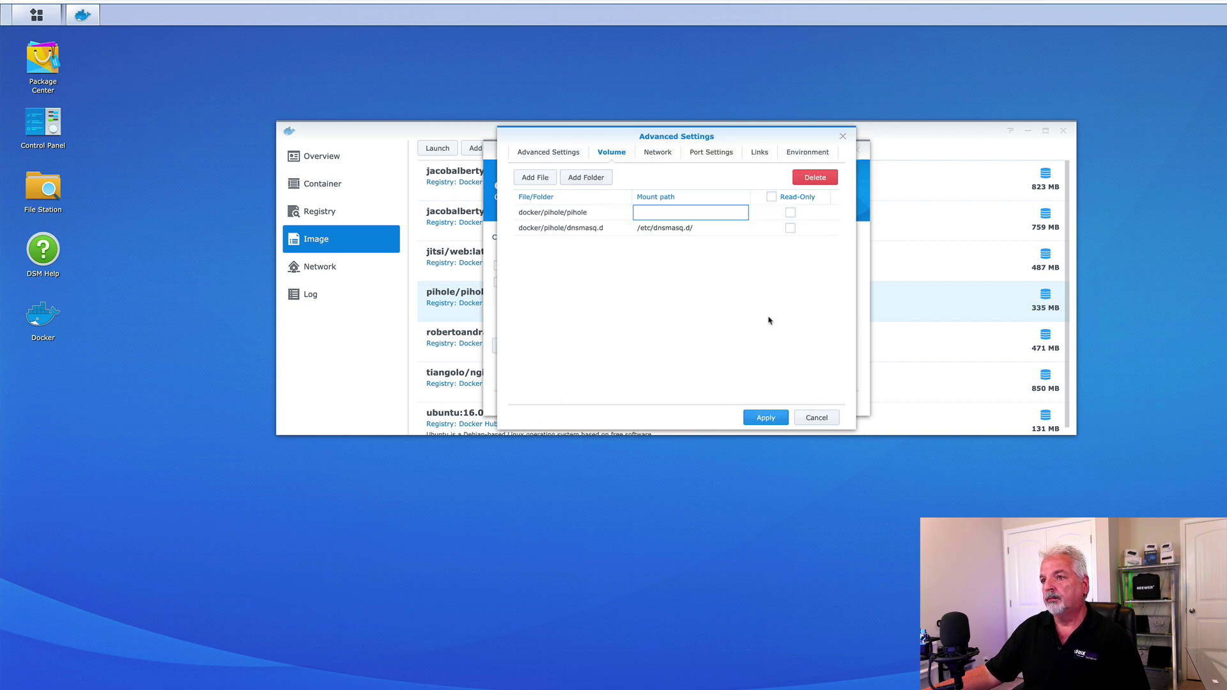
type("/etc/piohole")
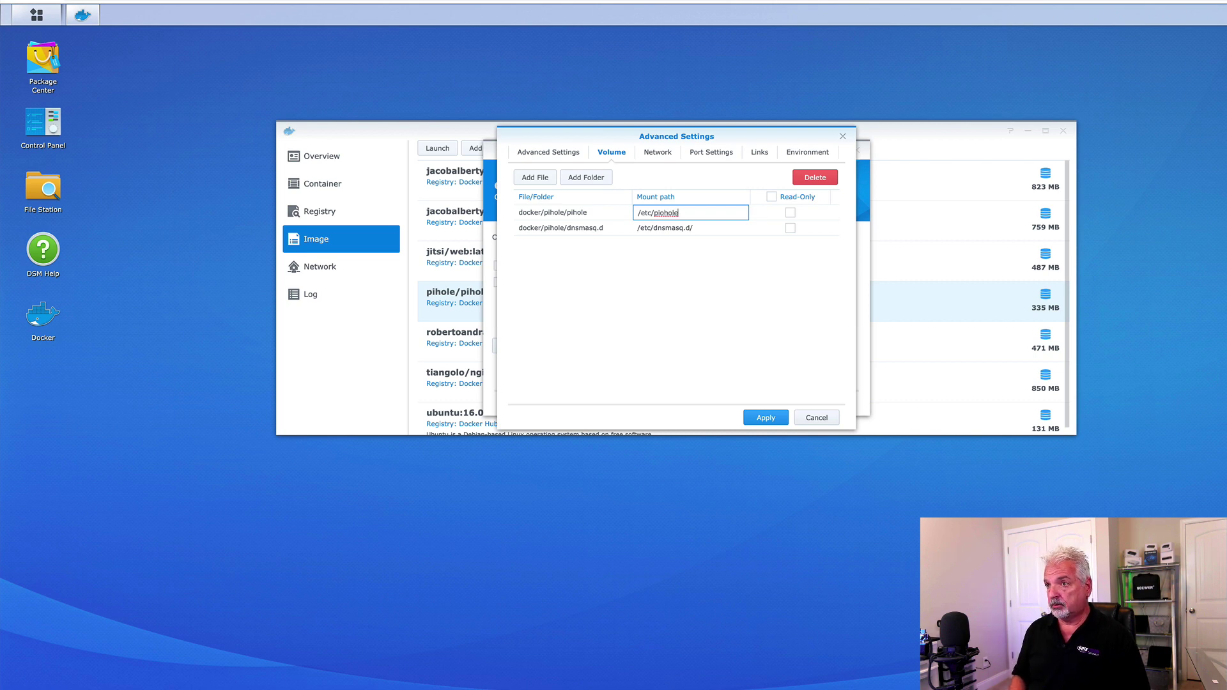
key("BackSpace")
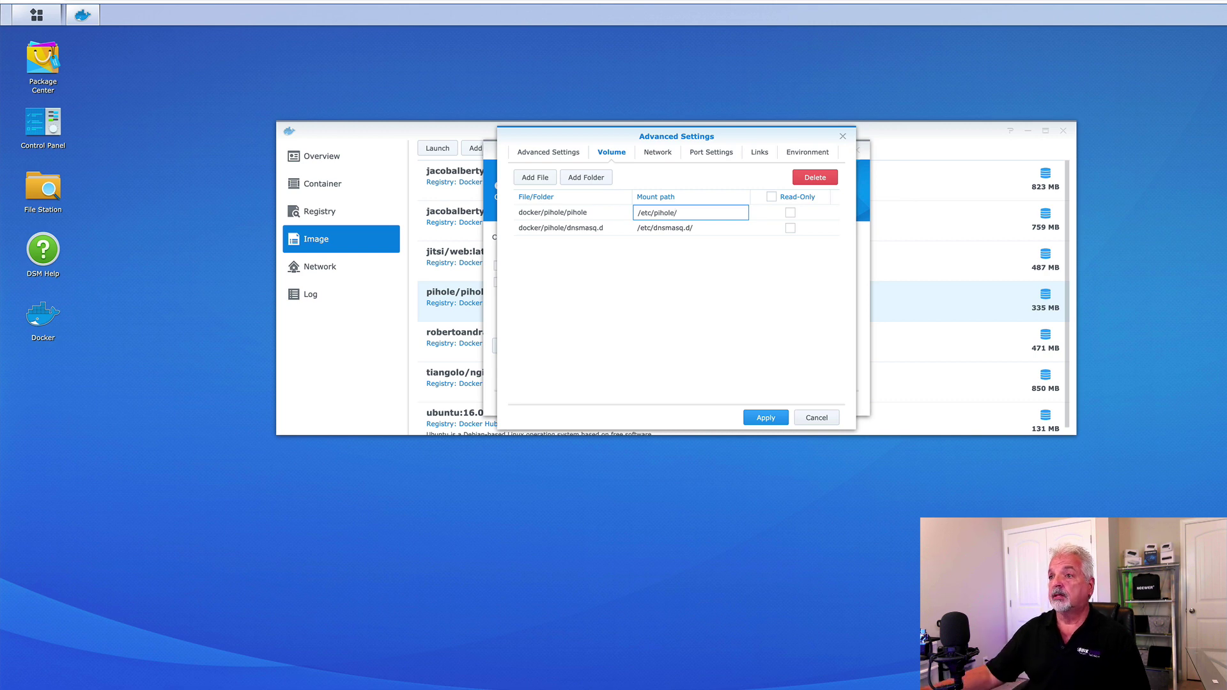
key("Tab")
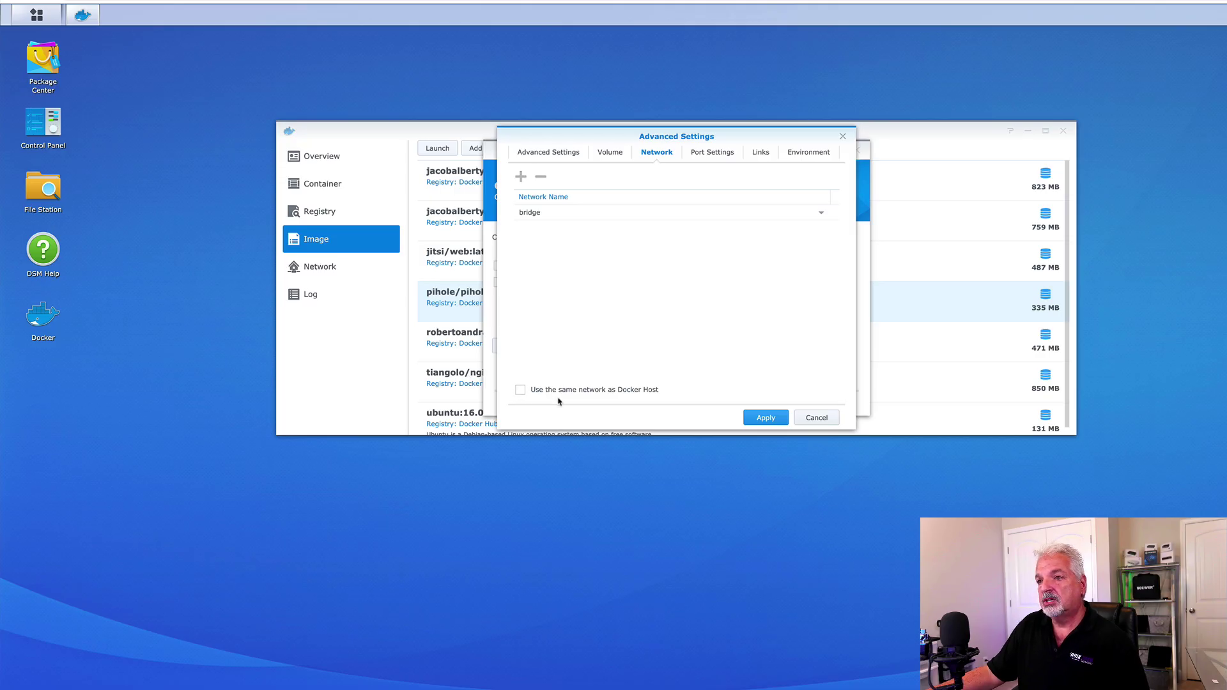
Use the Docker host's network and add a WEBPASSWORD environment variable with the admin password.
left_click(520, 391)
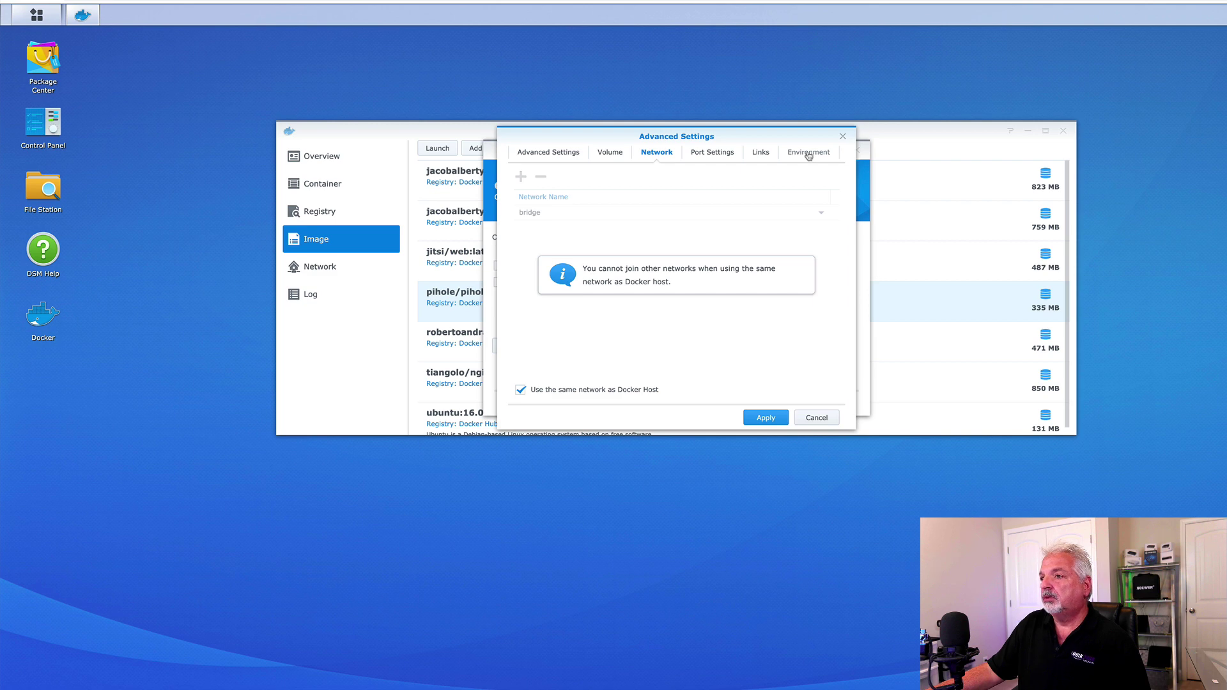
left_click(810, 156)
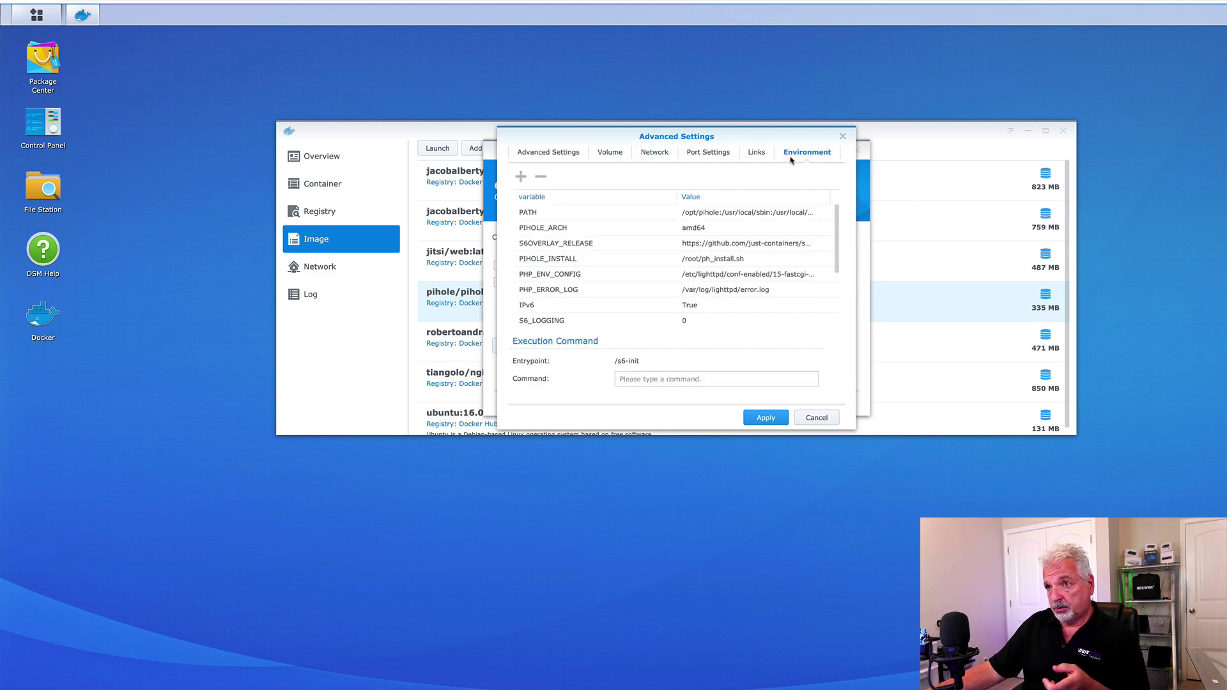
left_click(522, 180)
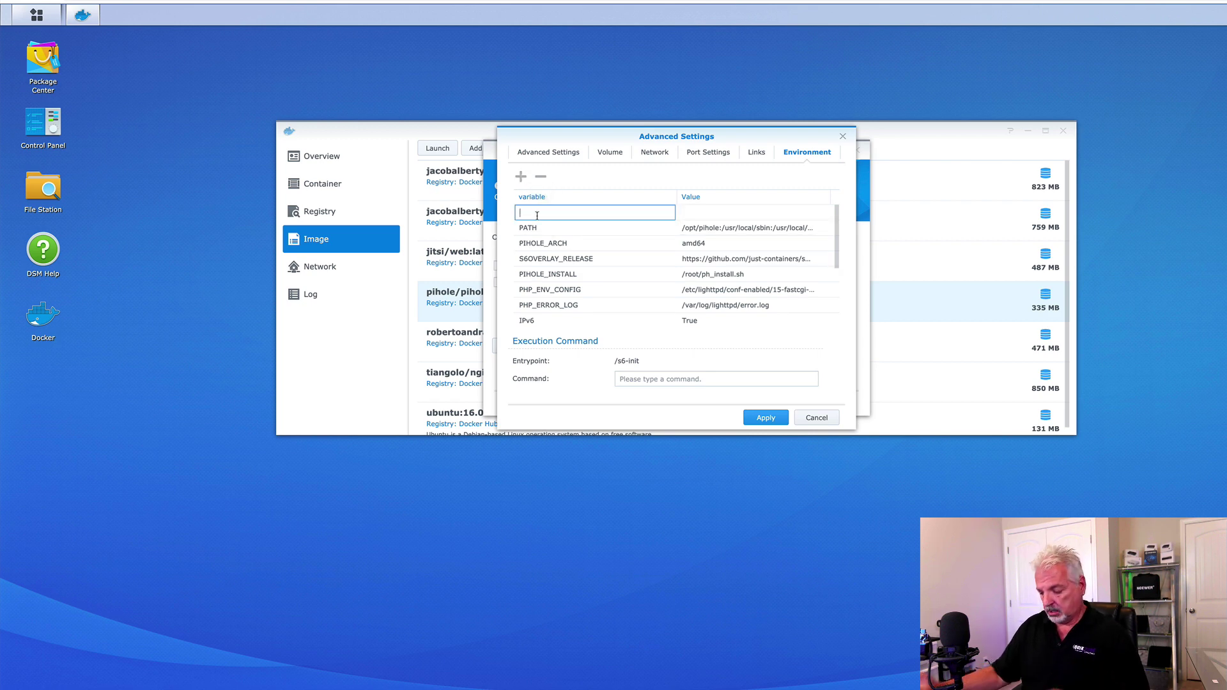
type("WEBPASSWORD")
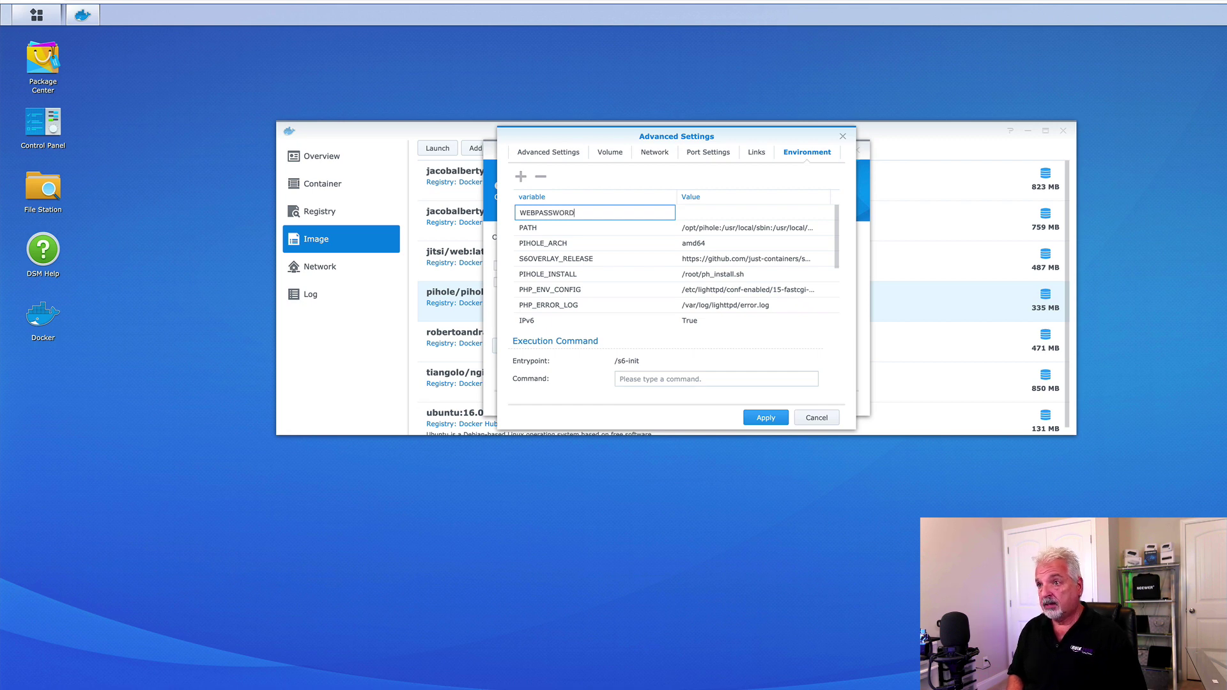
left_click(703, 213)
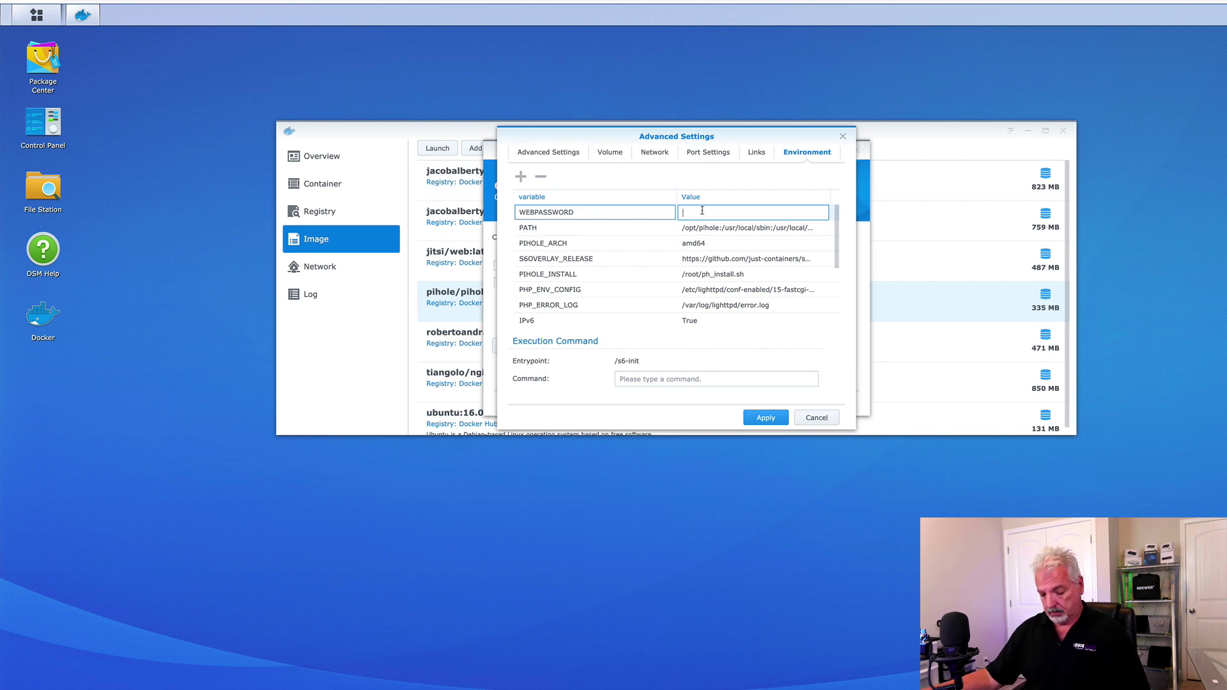
type("12345678")
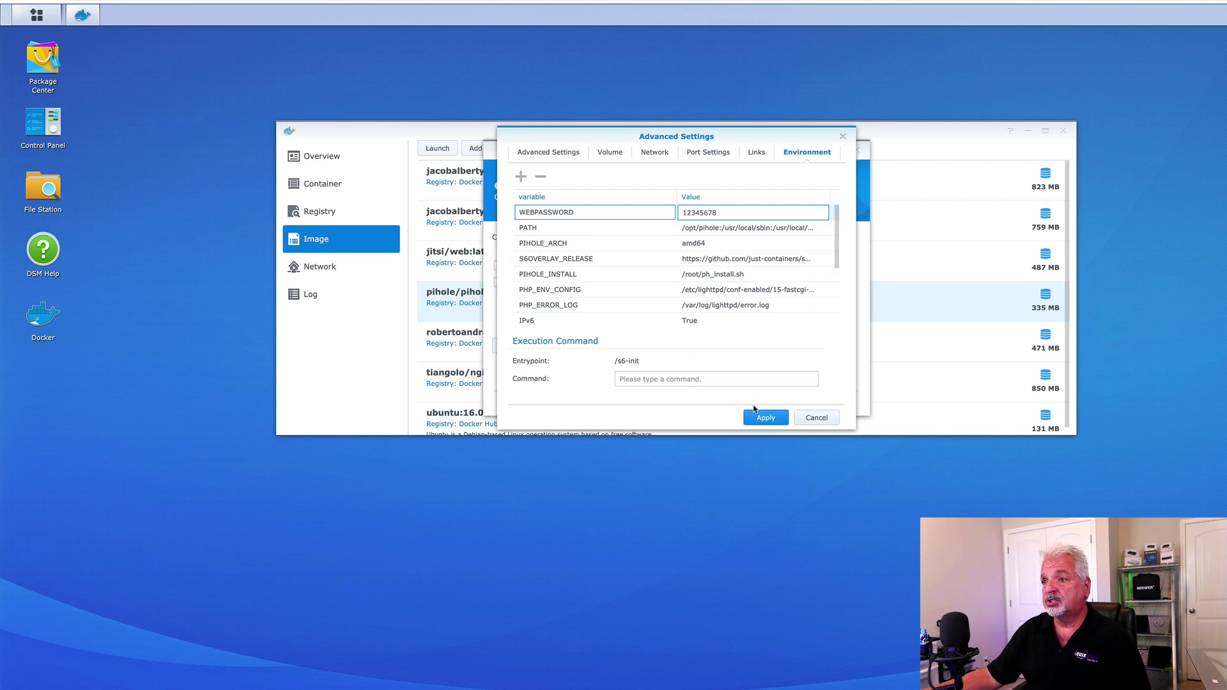
Add environment variables DNSMASQ_LISTENING set to local and WEB_PORT set to 8080.
left_click(520, 177)
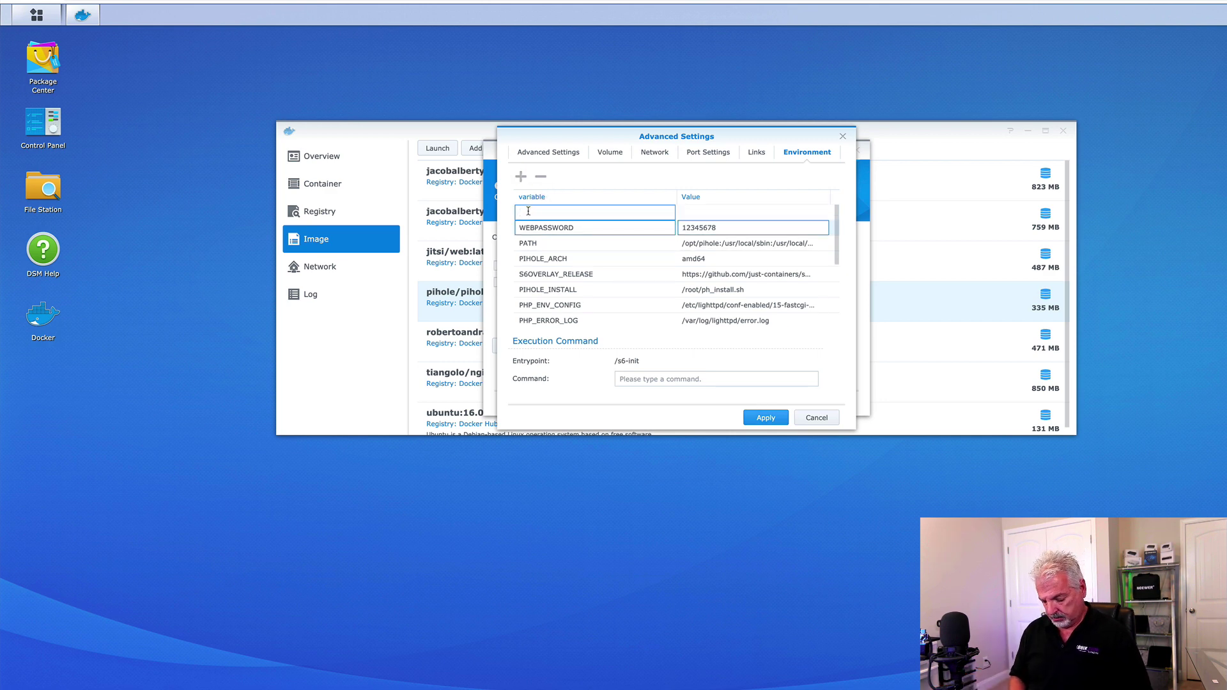
type("DNSMASQ_LISTENING")
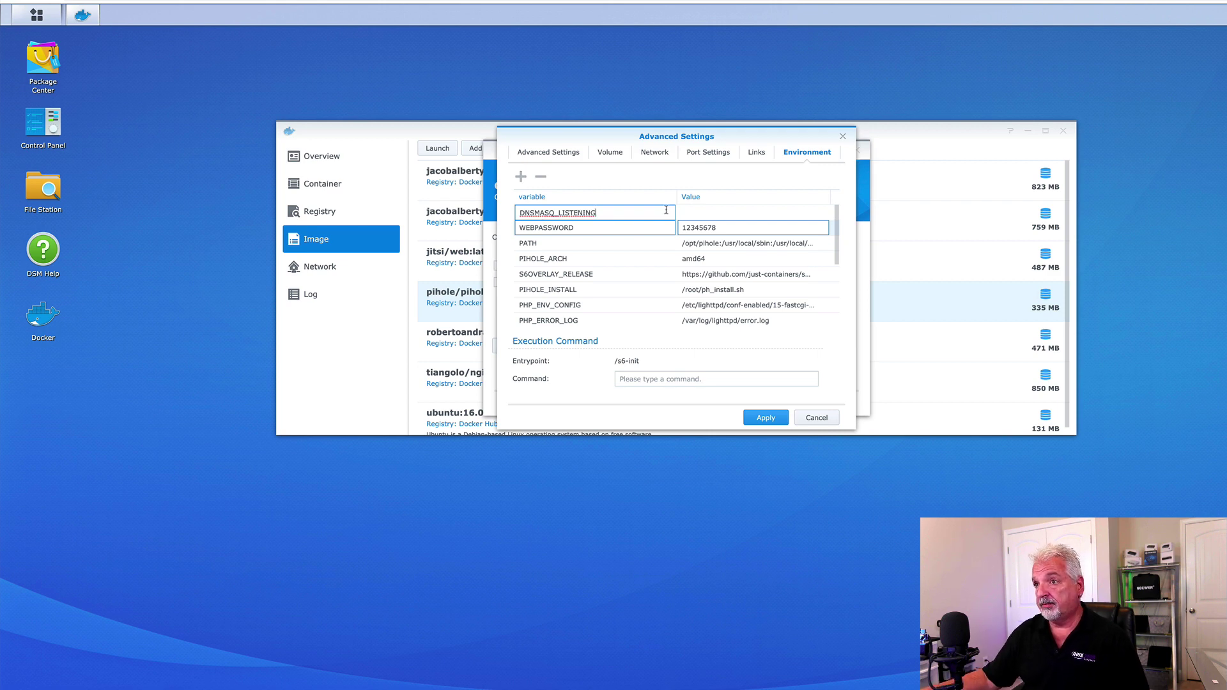
left_click(695, 213)
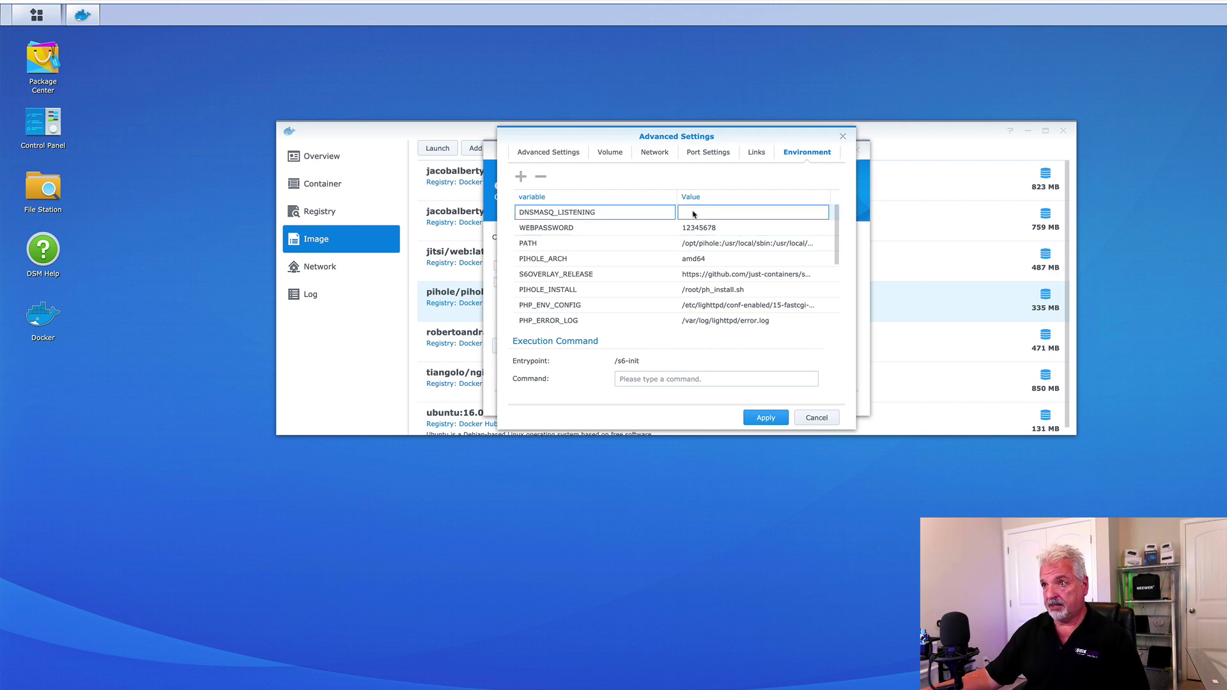
type("local")
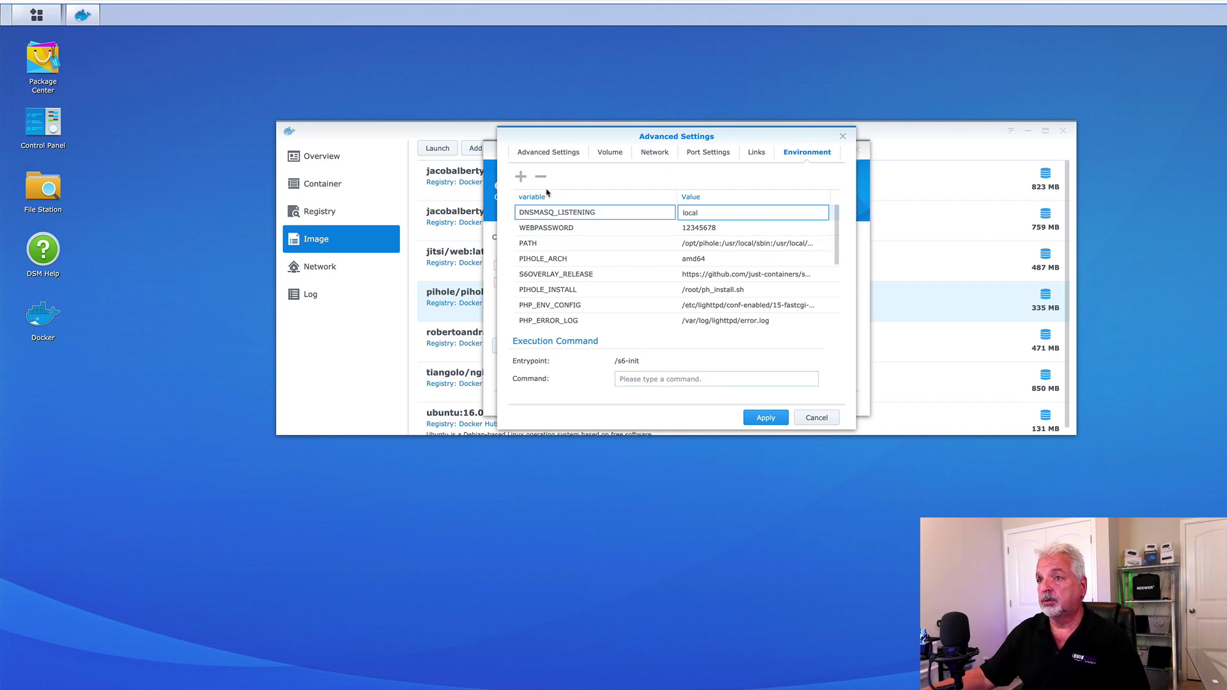
left_click(520, 178)
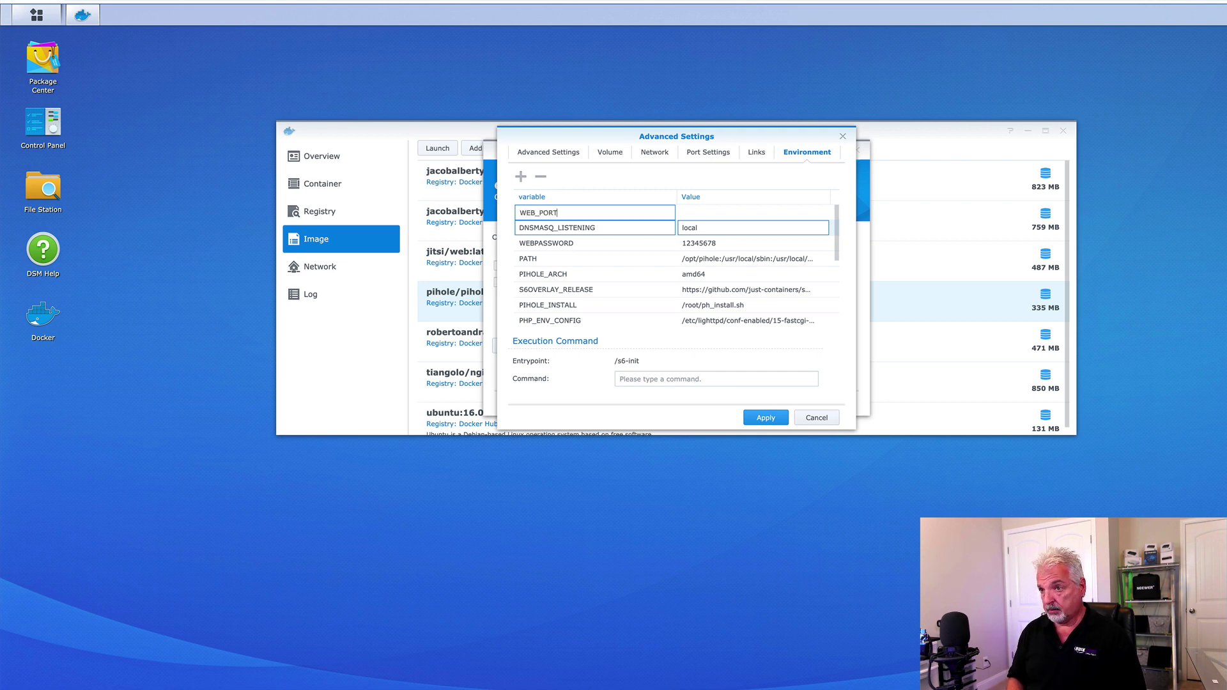
type("WEB_PORT")
key("Tab")
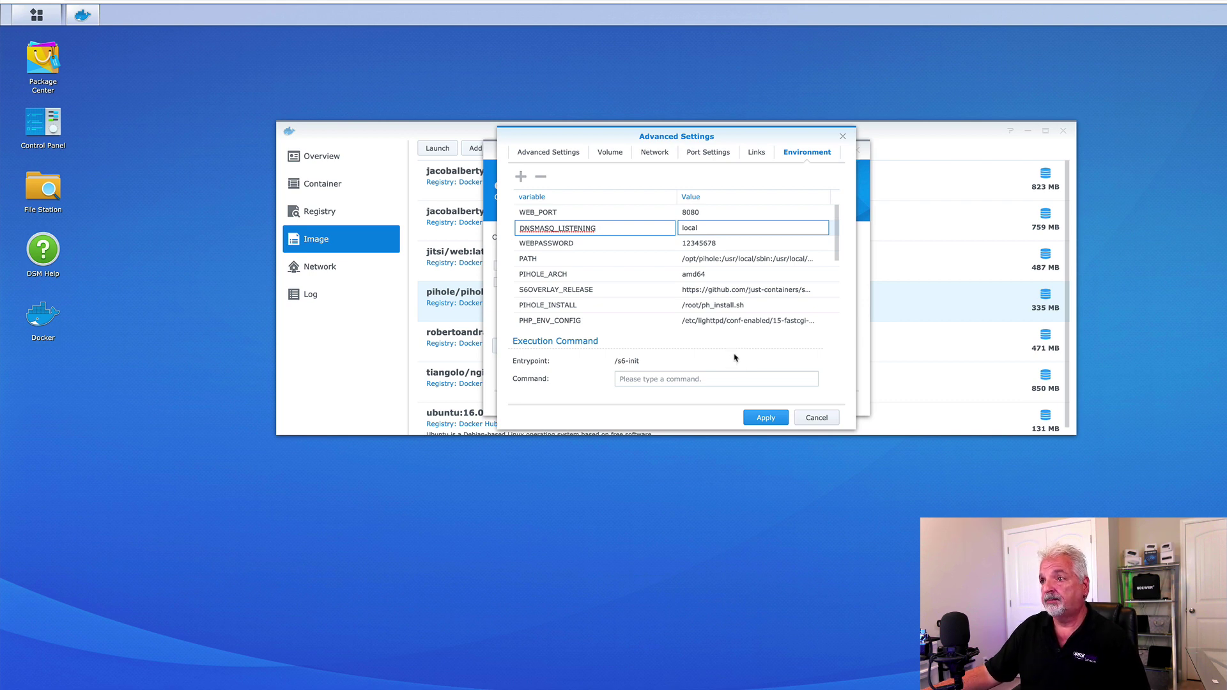
Change the ServerIP environment value to 192.168.25.60 and apply the advanced settings.
scroll(712, 297, "down", 2)
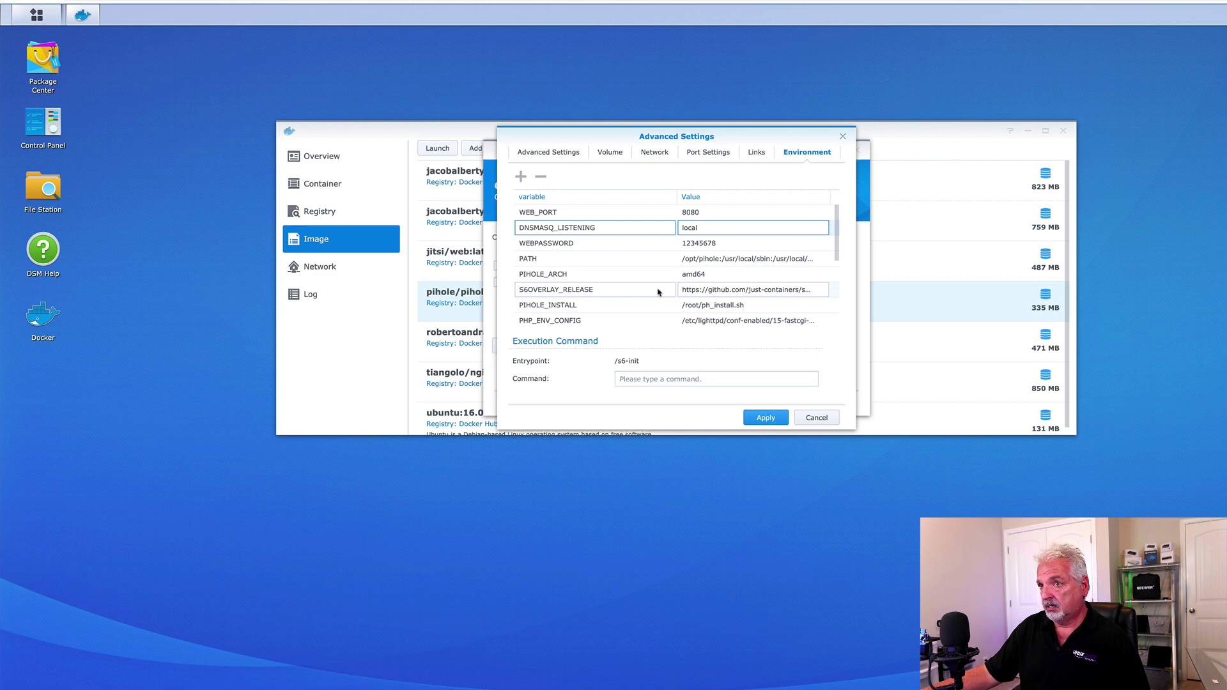
scroll(717, 288, "down", 5)
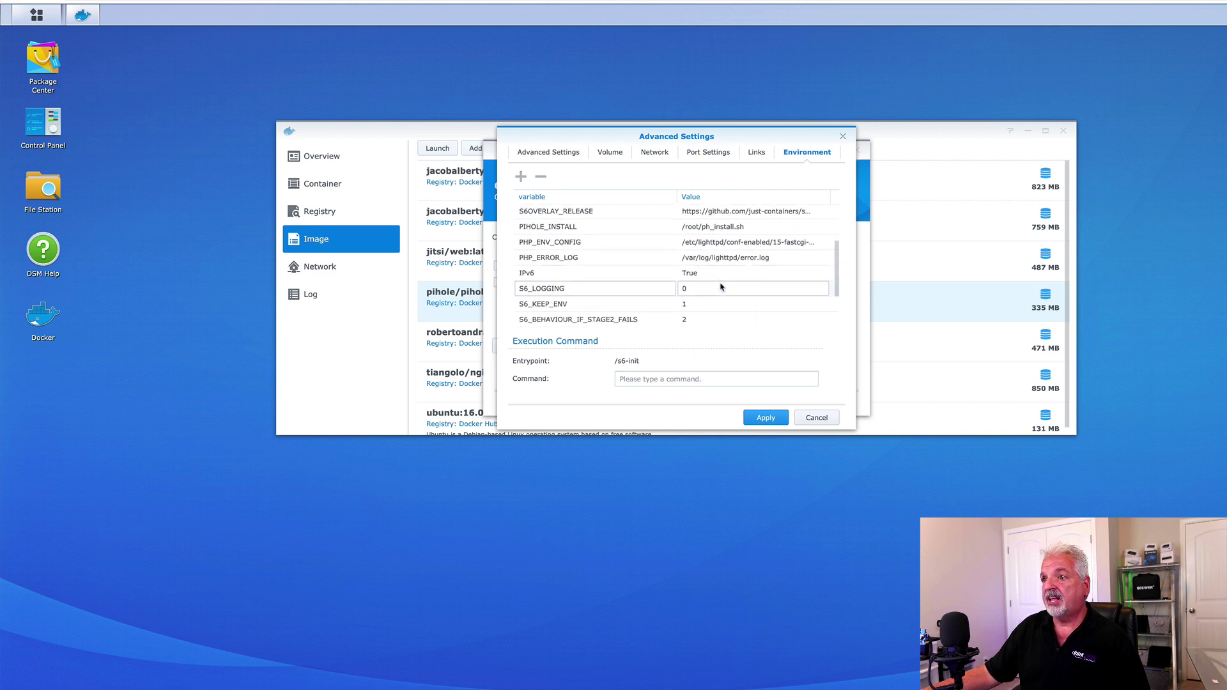
scroll(720, 287, "down", 1)
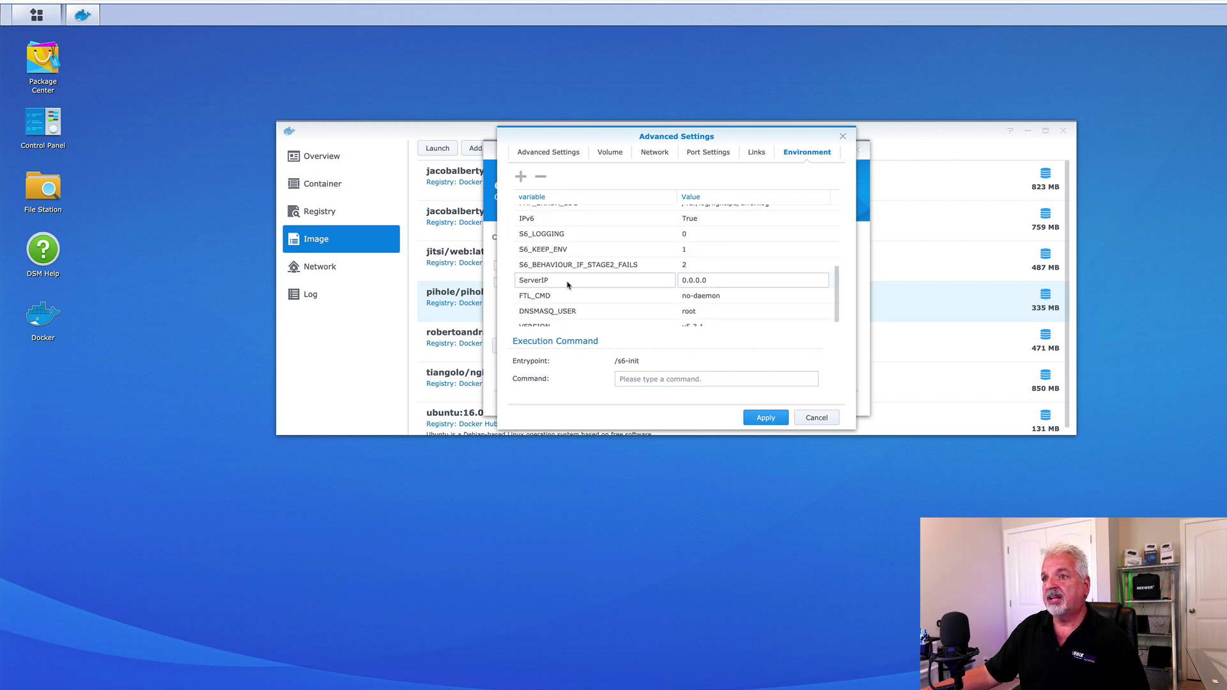
left_click(718, 281)
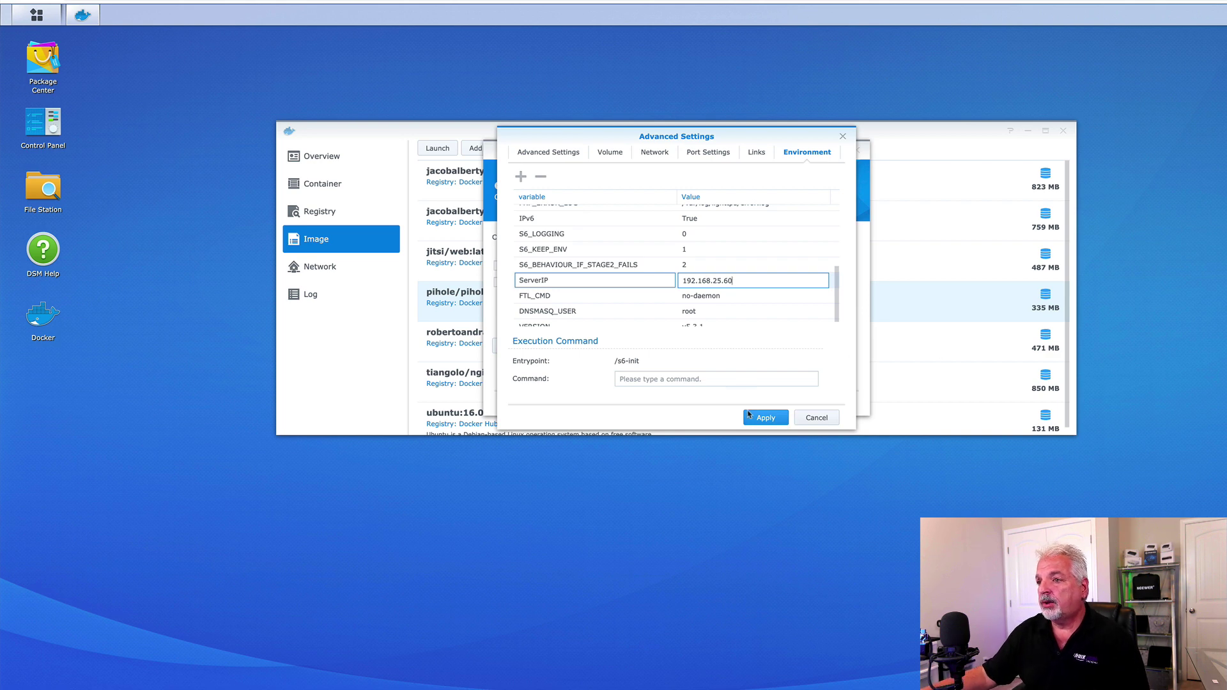
left_click(767, 418)
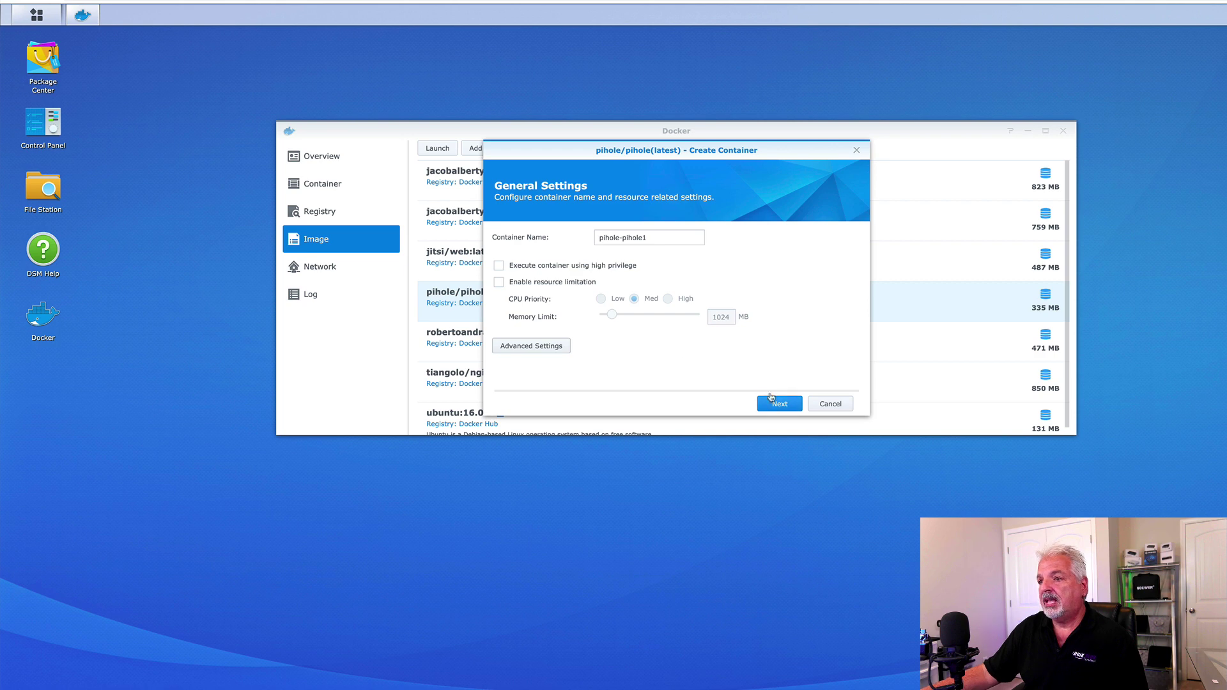
Review the Summary page with 'Run this container after the wizard is finished' ticked, then apply.
left_click(777, 405)
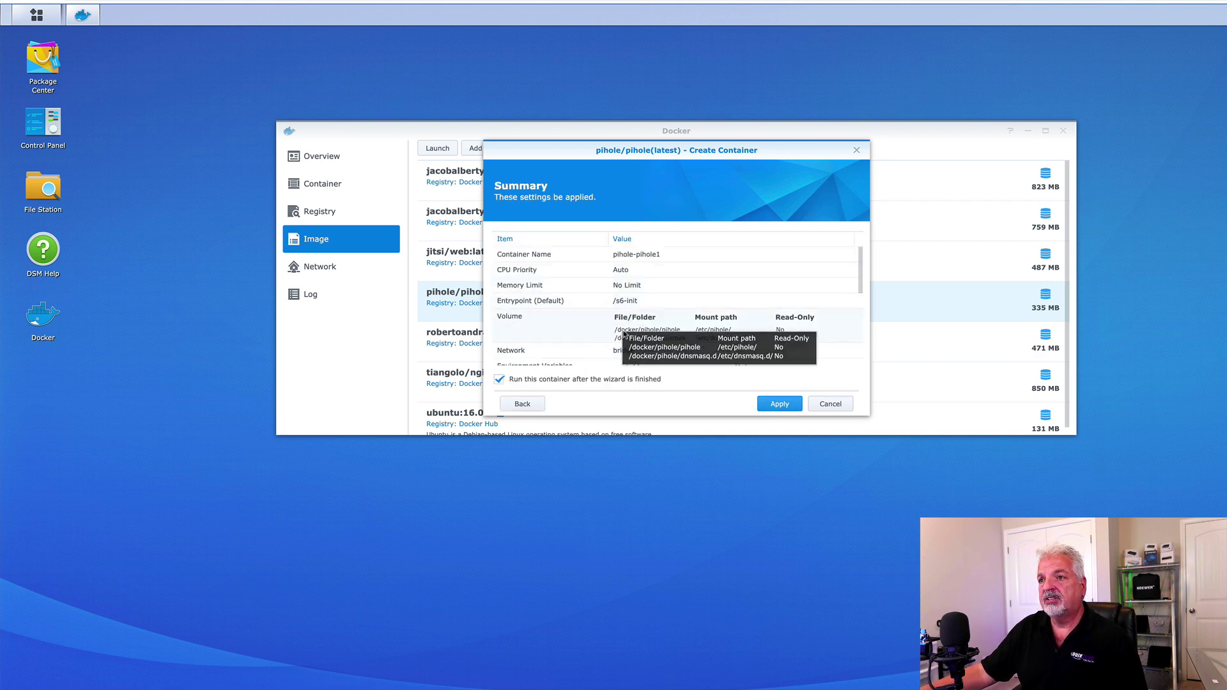
scroll(733, 294, "down", 1)
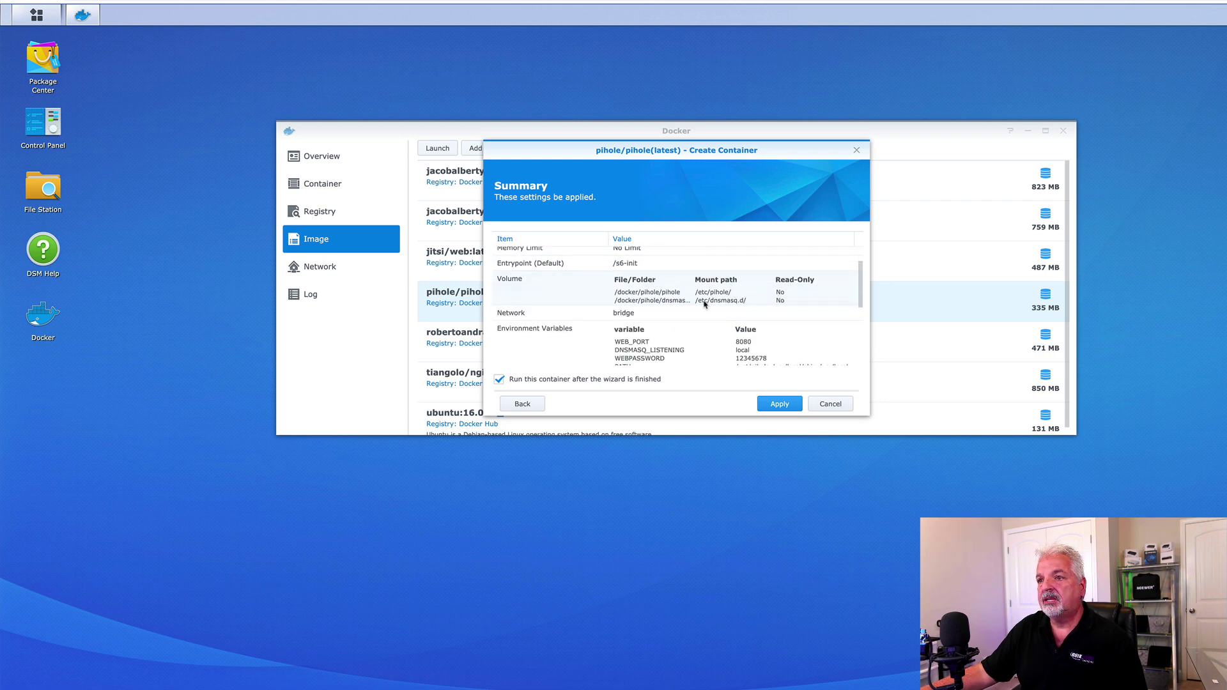
scroll(705, 304, "down", 1)
scroll(736, 314, "down", 3)
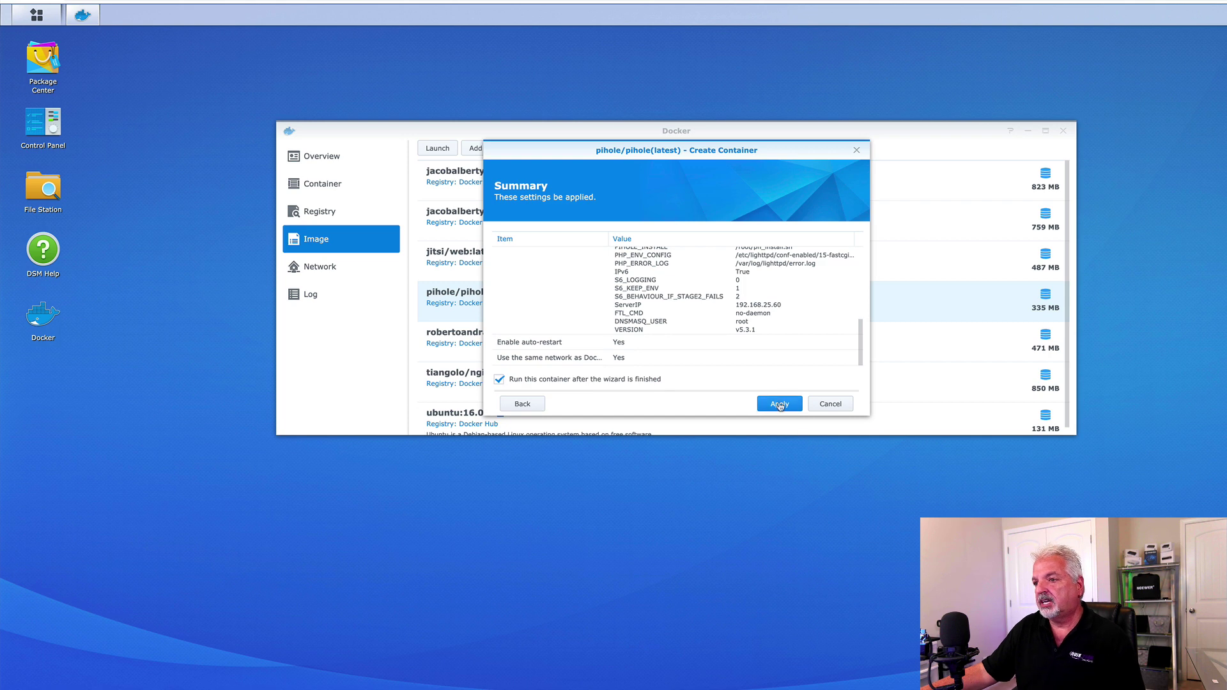
left_click(784, 407)
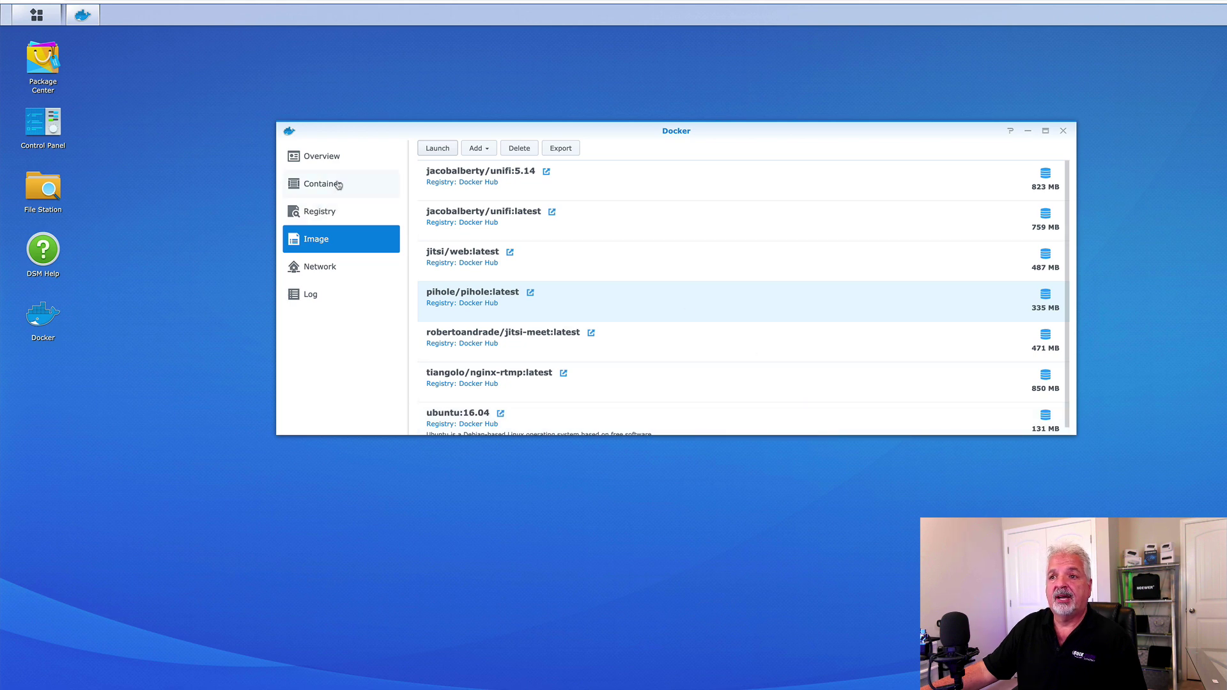
Open Docker's Container list to confirm the new Pi-hole container exists.
left_click(317, 186)
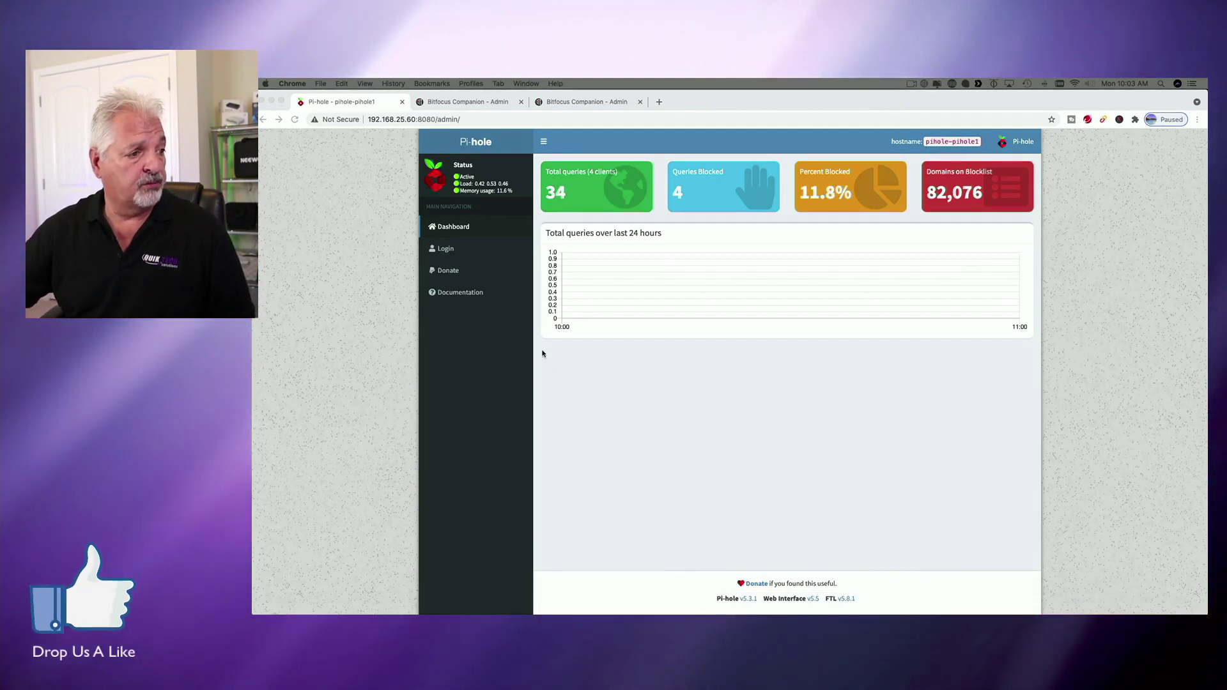
left_click(362, 341)
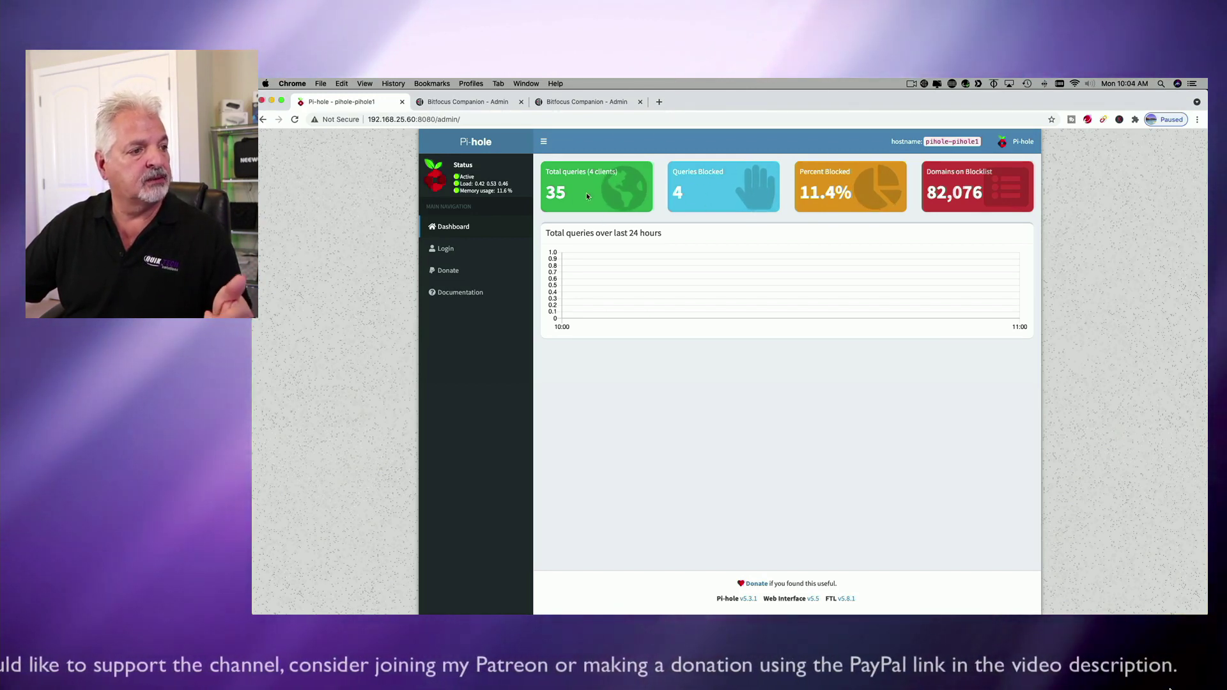
mouse_move(574, 201)
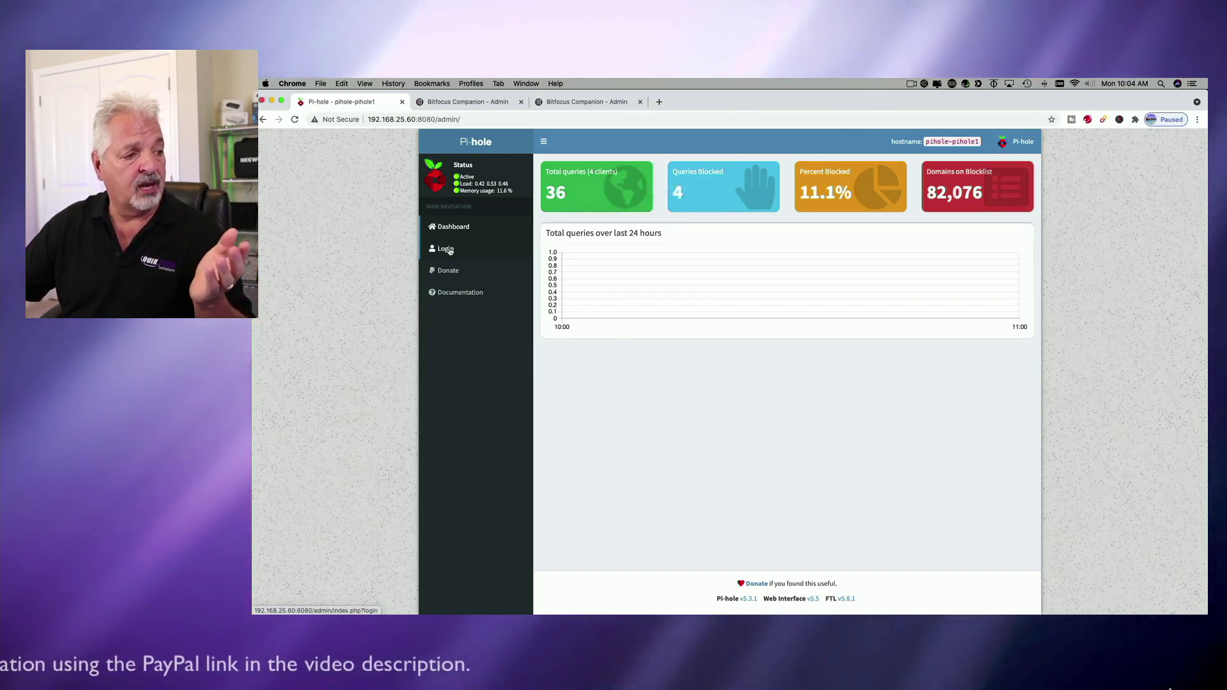
Sign in to the Pi-hole web admin with the admin password to reach the full dashboard.
left_click(447, 250)
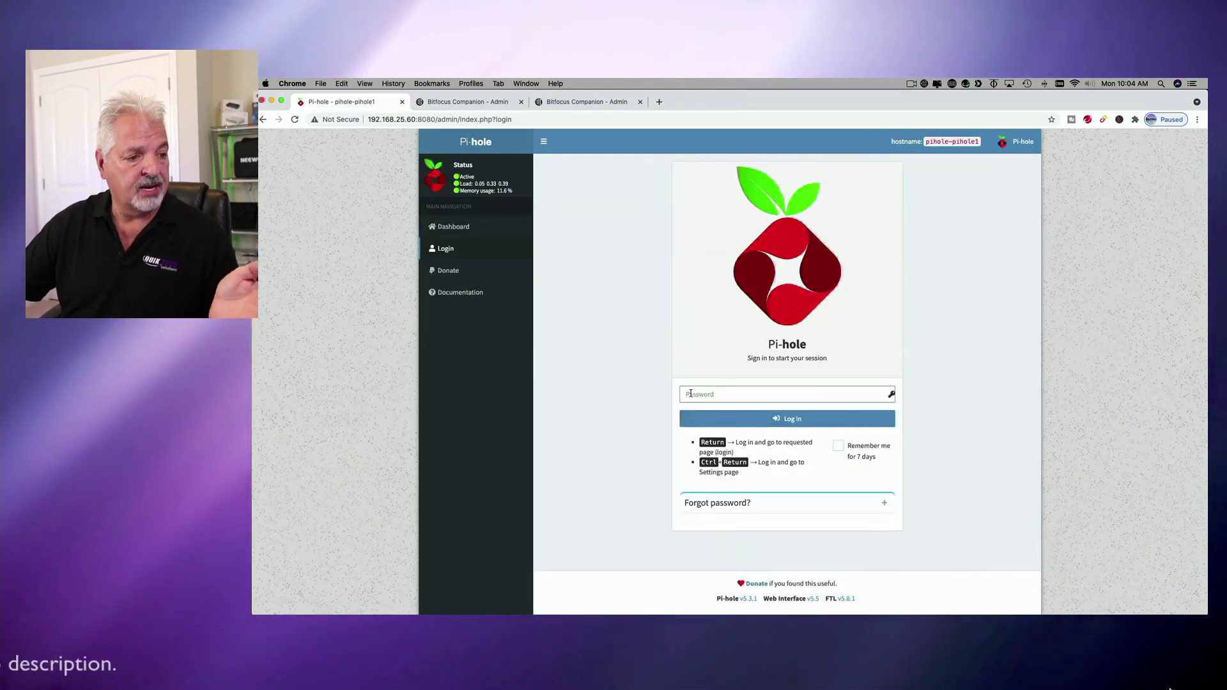
left_click(691, 394)
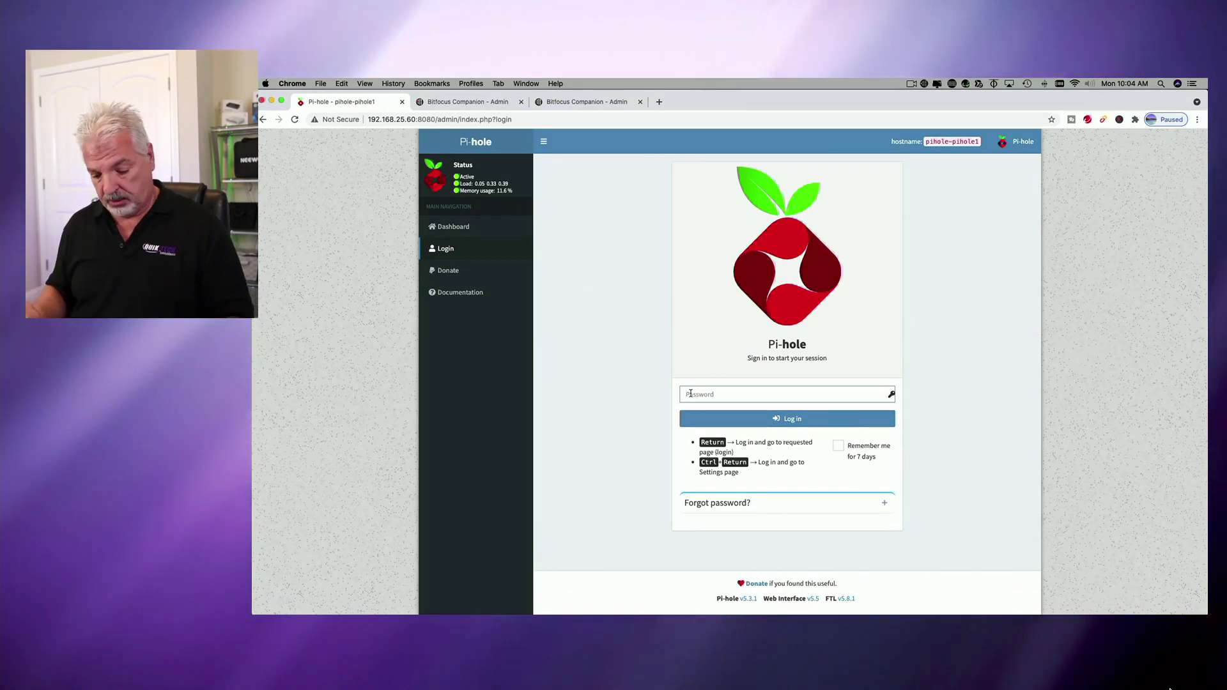
type("•••••")
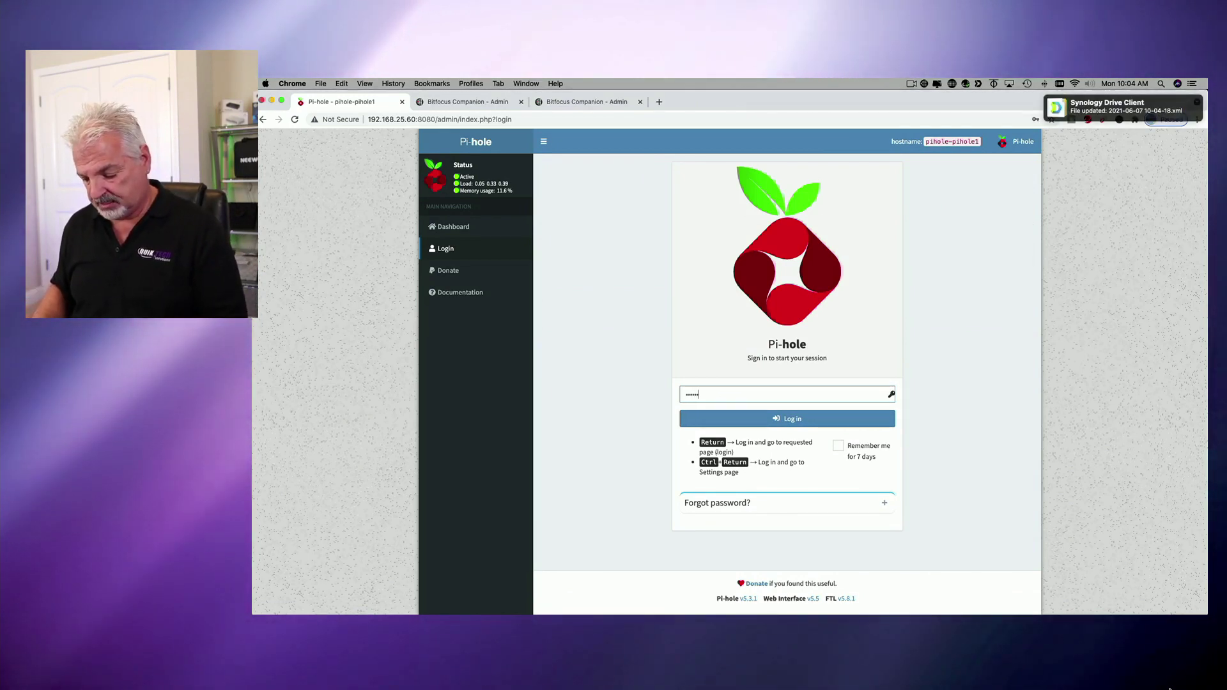
type("••")
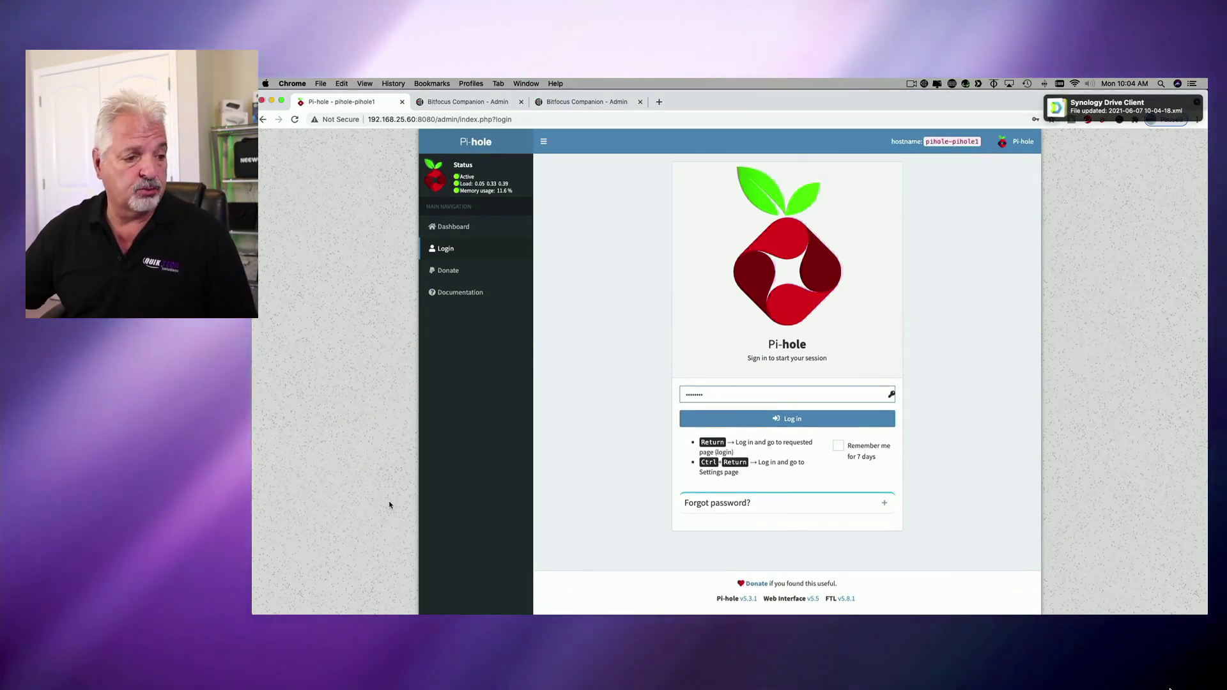
left_click(799, 420)
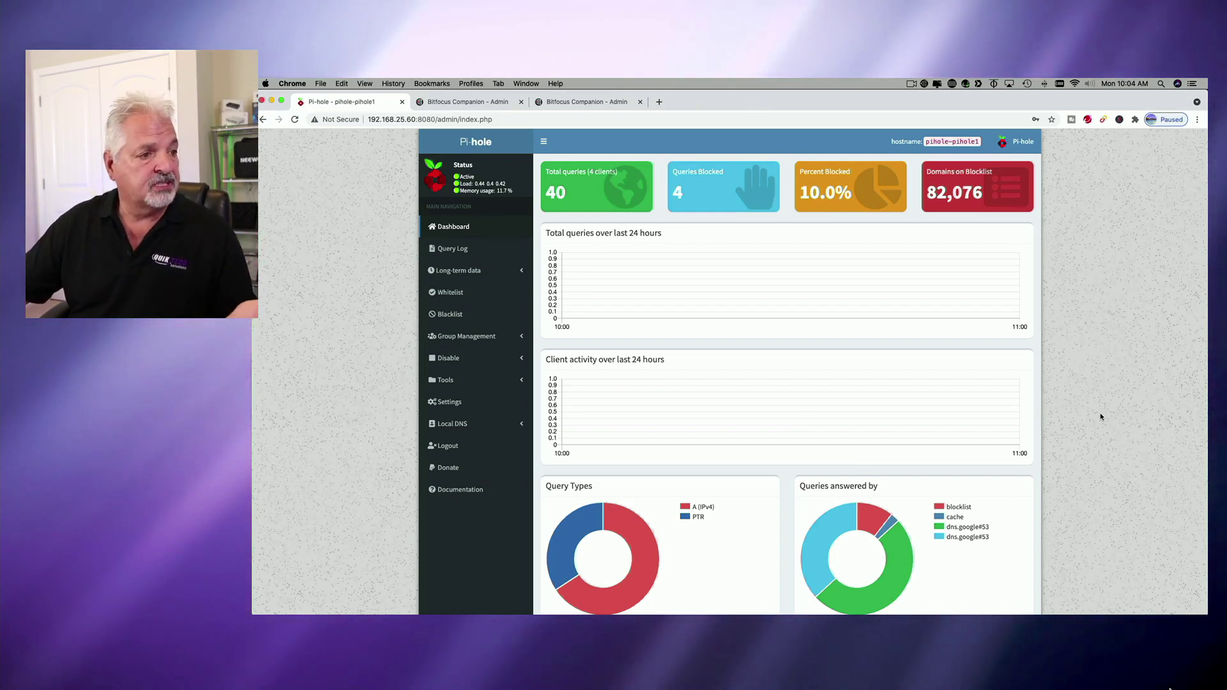
scroll(1068, 411, "down", 1)
scroll(1162, 422, "up", 1)
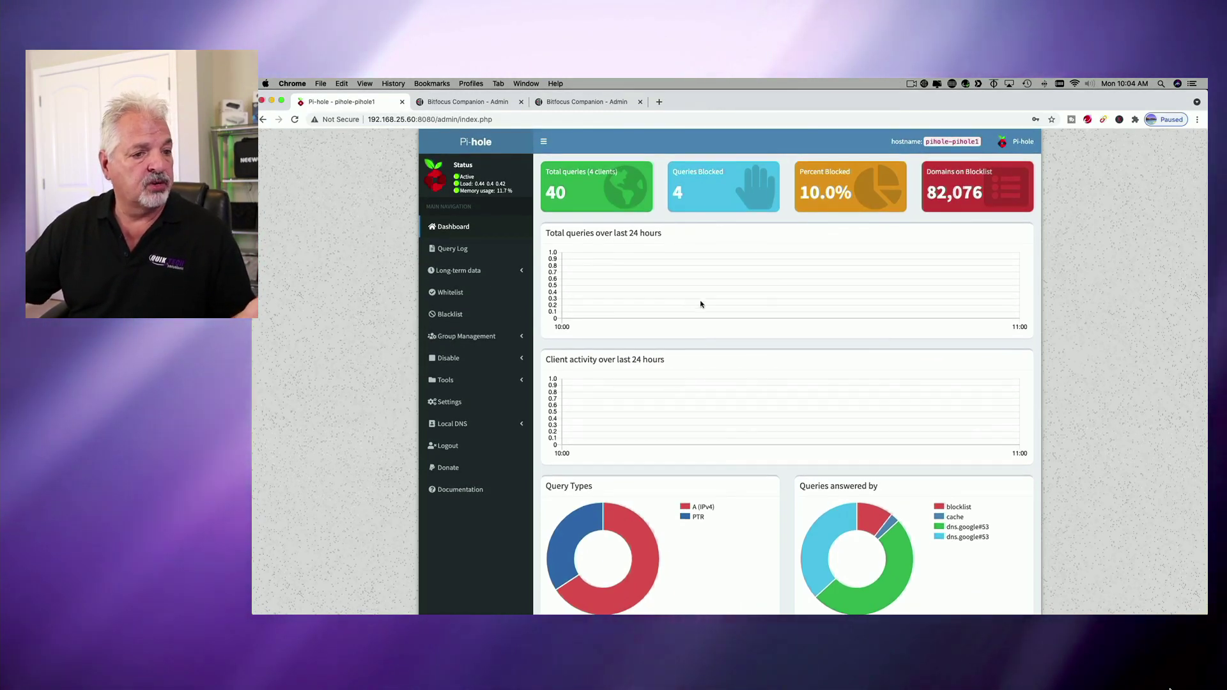
scroll(1066, 424, "down", 5)
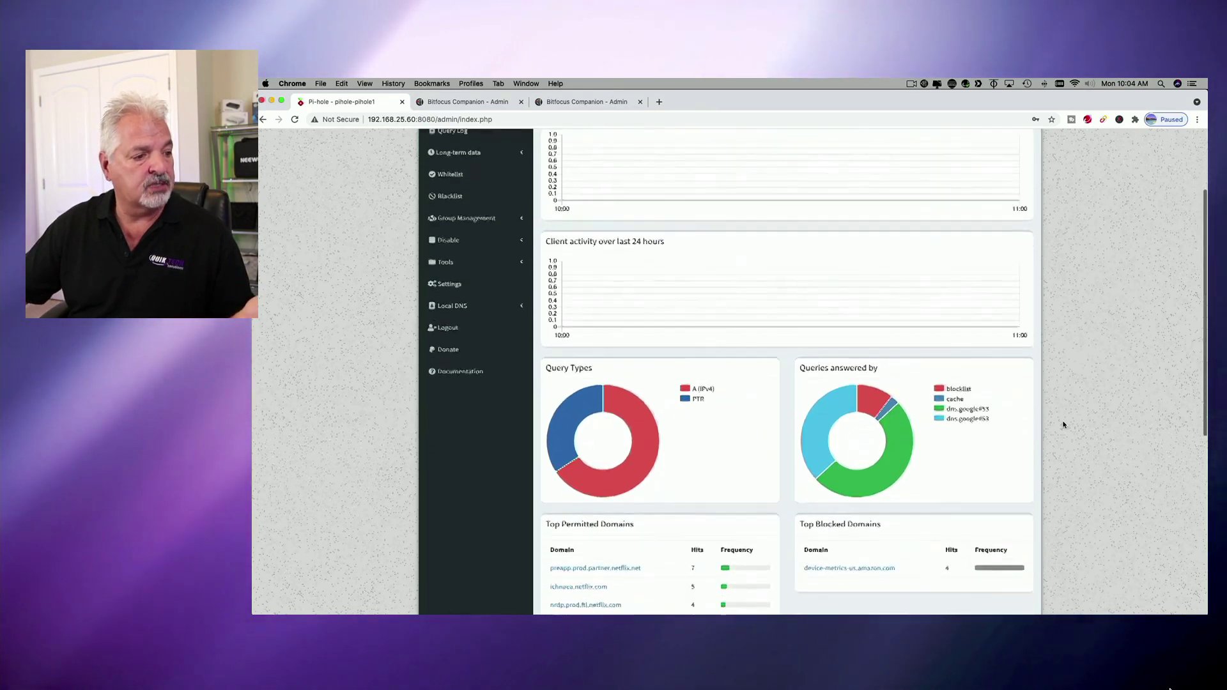
scroll(1063, 424, "down", 1)
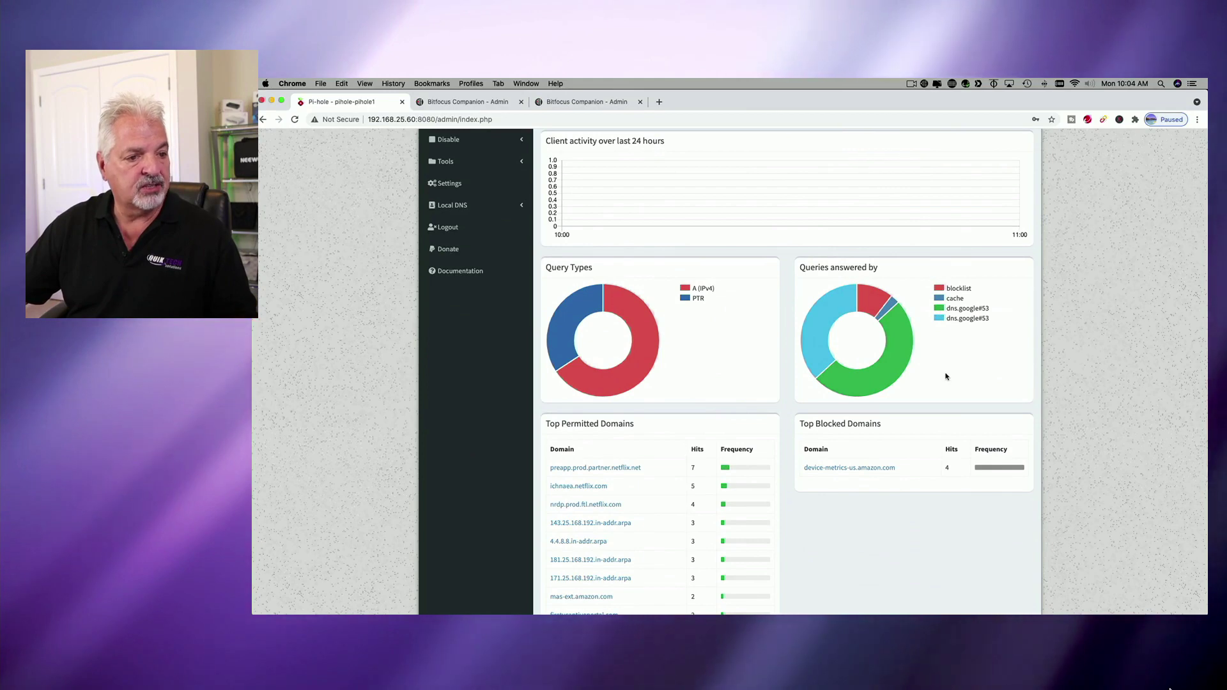
scroll(948, 379, "down", 4)
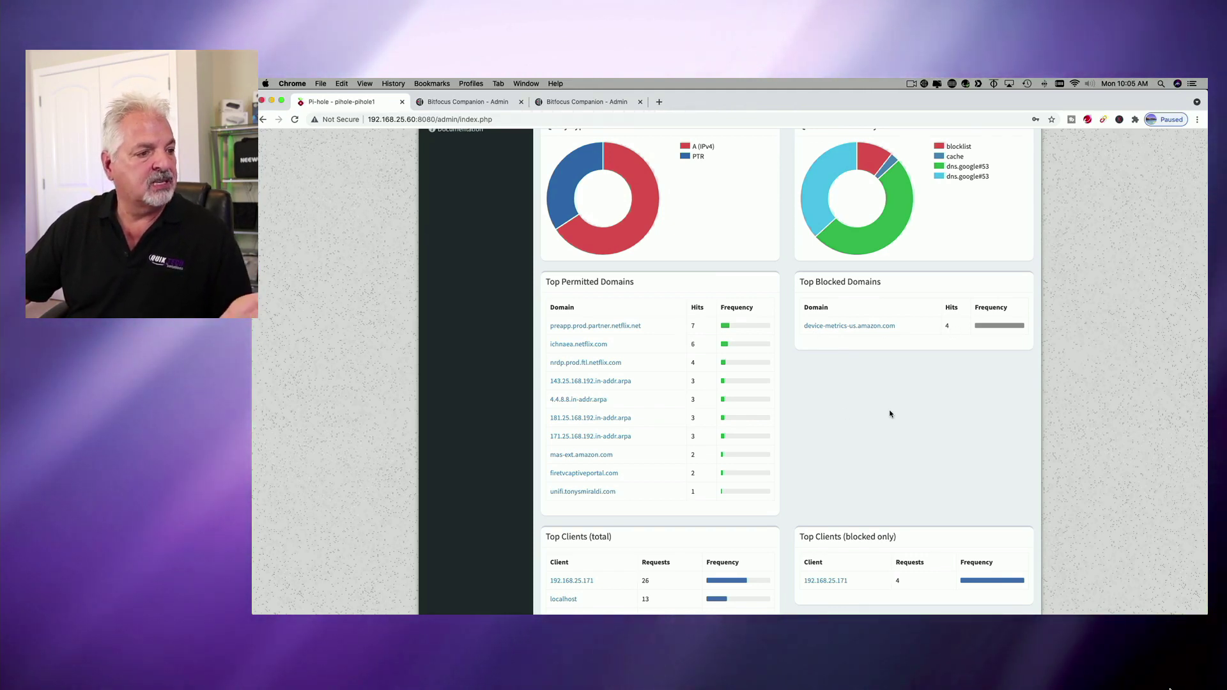
scroll(632, 290, "down", 2)
scroll(649, 391, "down", 3)
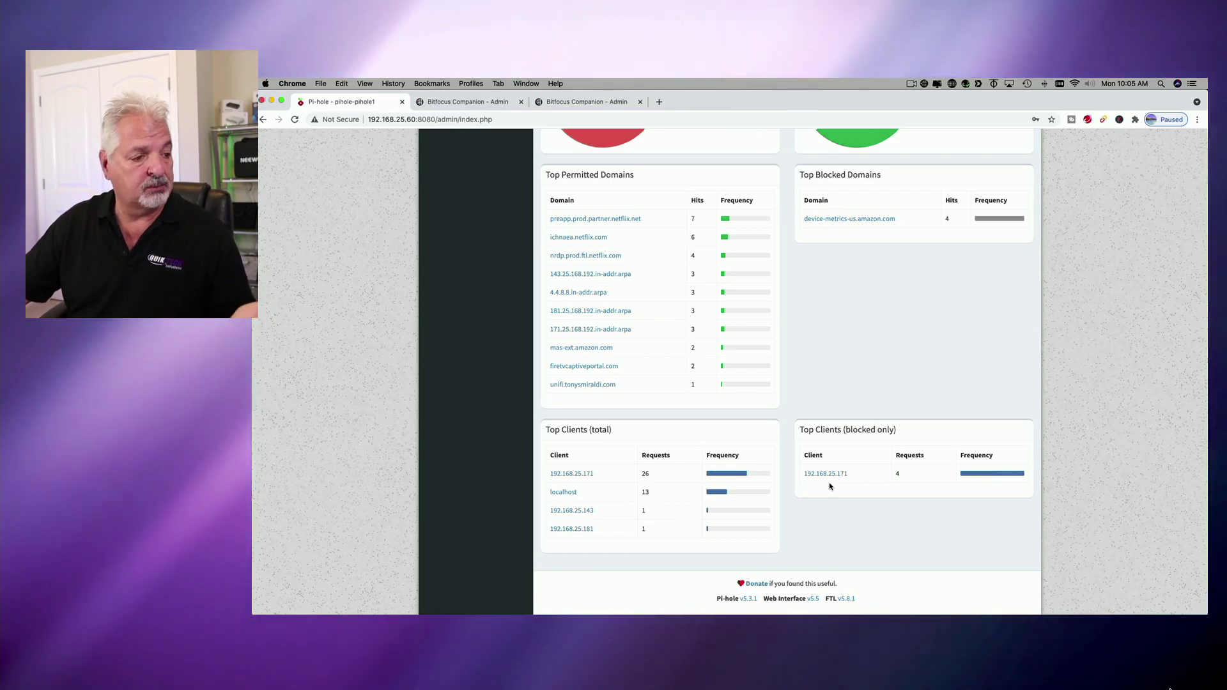
scroll(829, 487, "up", 10)
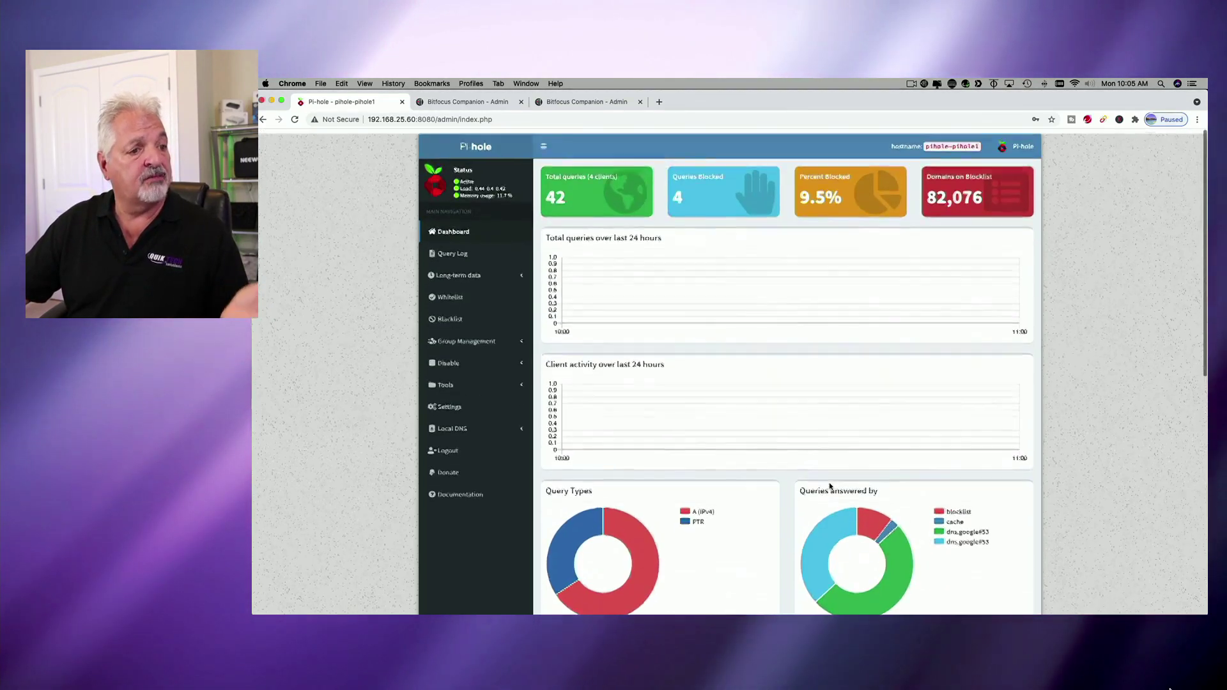
scroll(829, 484, "down", 5)
scroll(829, 486, "up", 6)
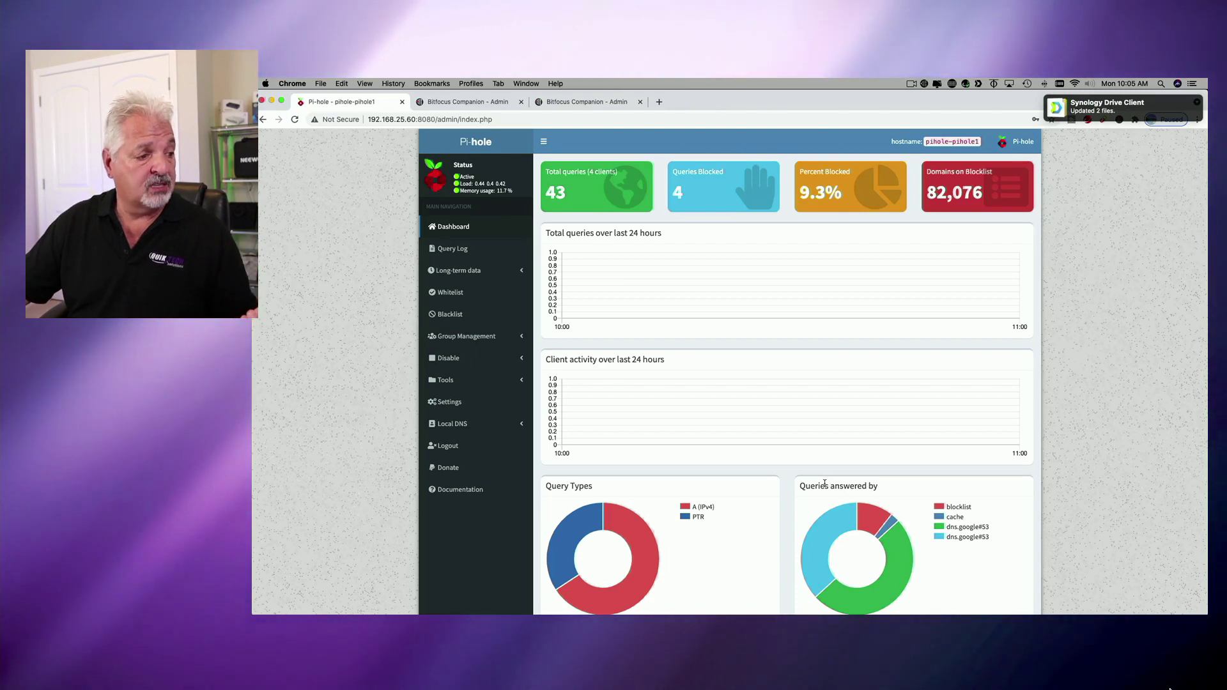
In Pi-hole's DNS settings, untick Google (ECS), keep Cloudflare IPv4/IPv6 as upstream servers, and save.
left_click(447, 403)
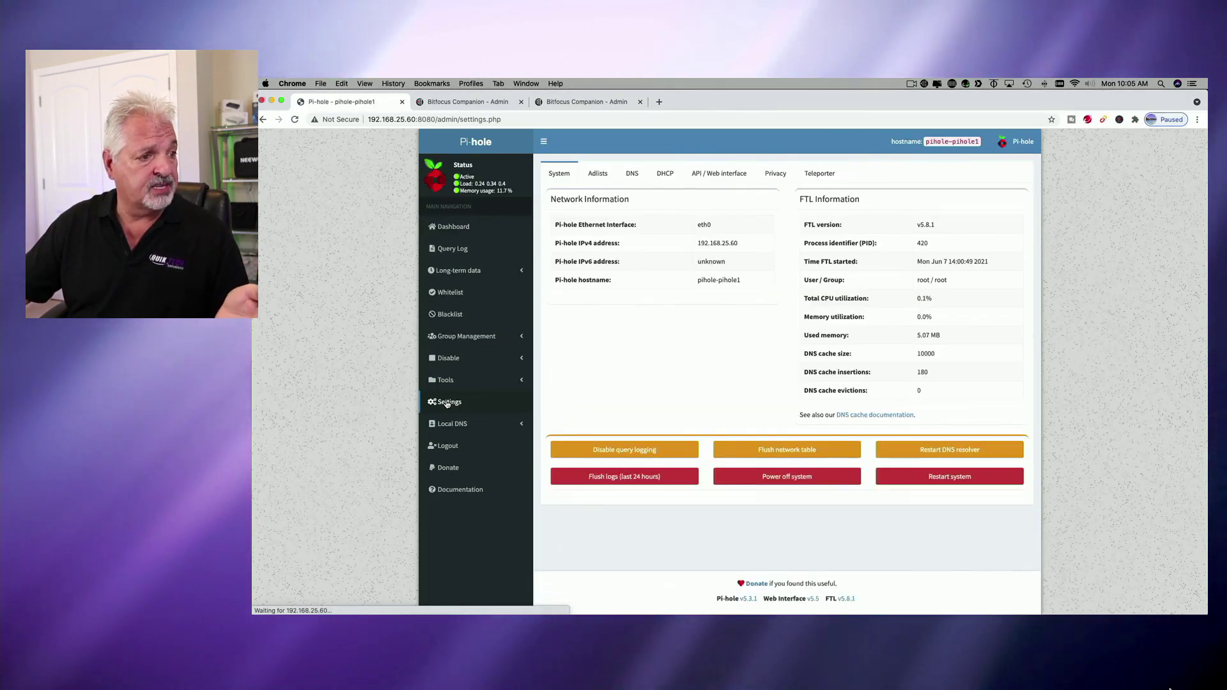
left_click(632, 174)
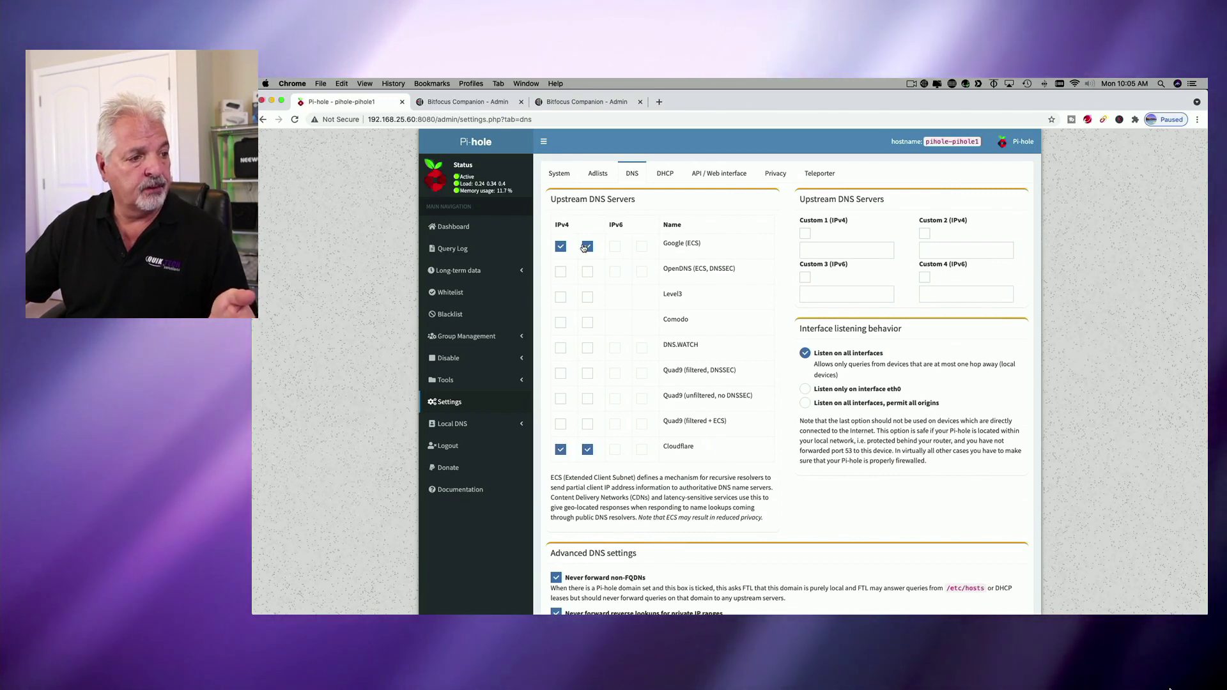
left_click(561, 248)
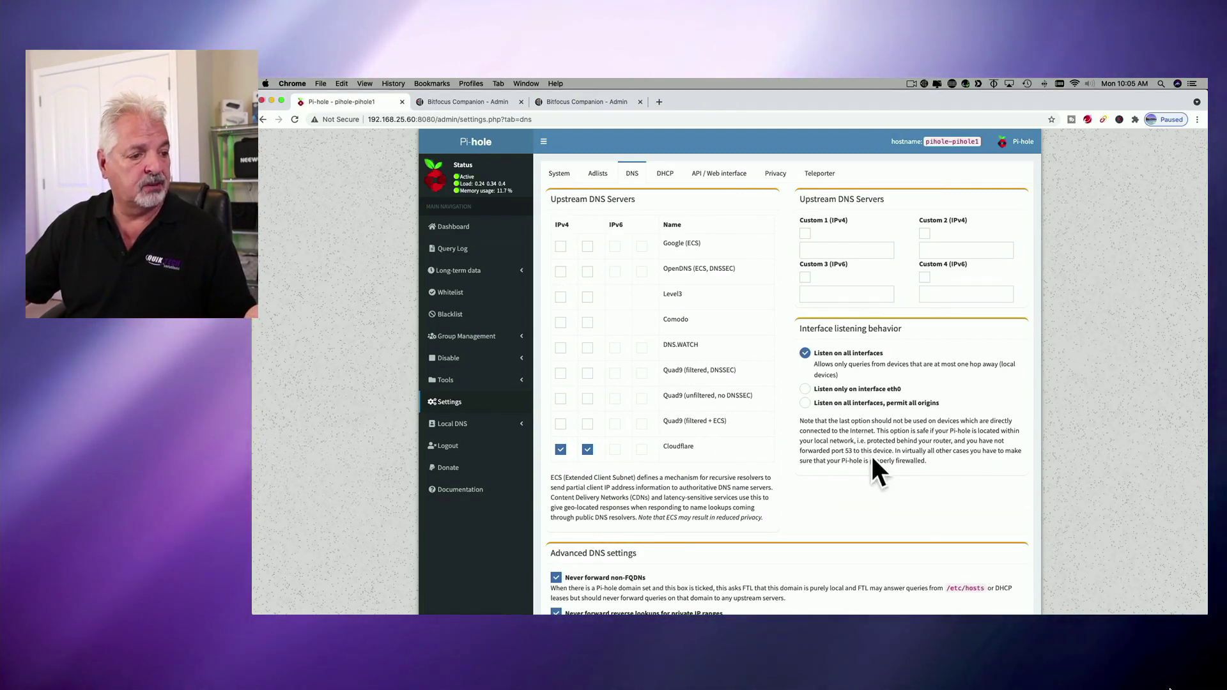
scroll(871, 456, "down", 10)
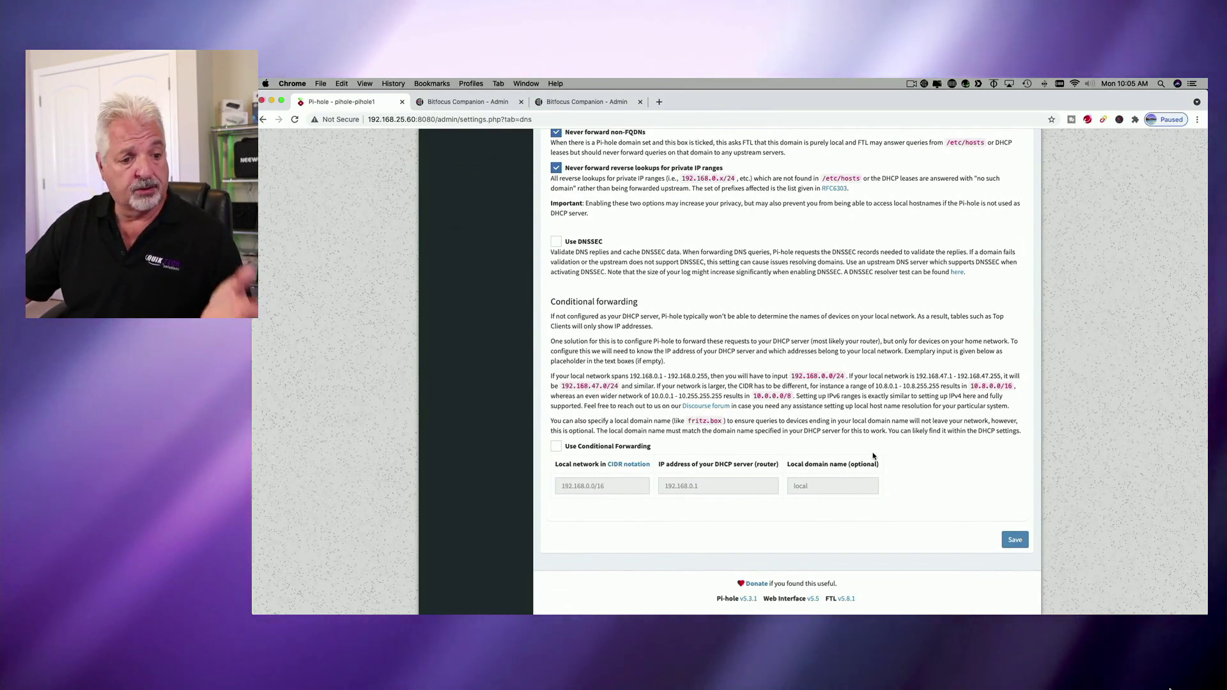
left_click(1016, 542)
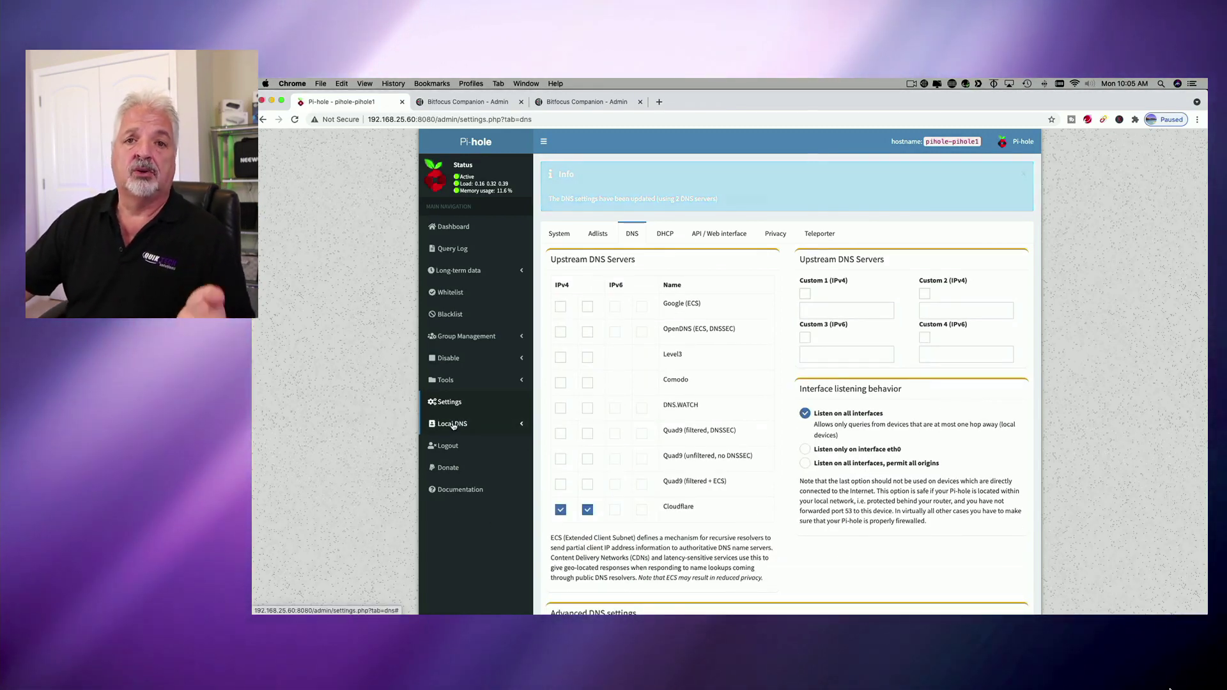
On the Local DNS Records page, enter the router's domain name as a new record's Domain.
left_click(453, 425)
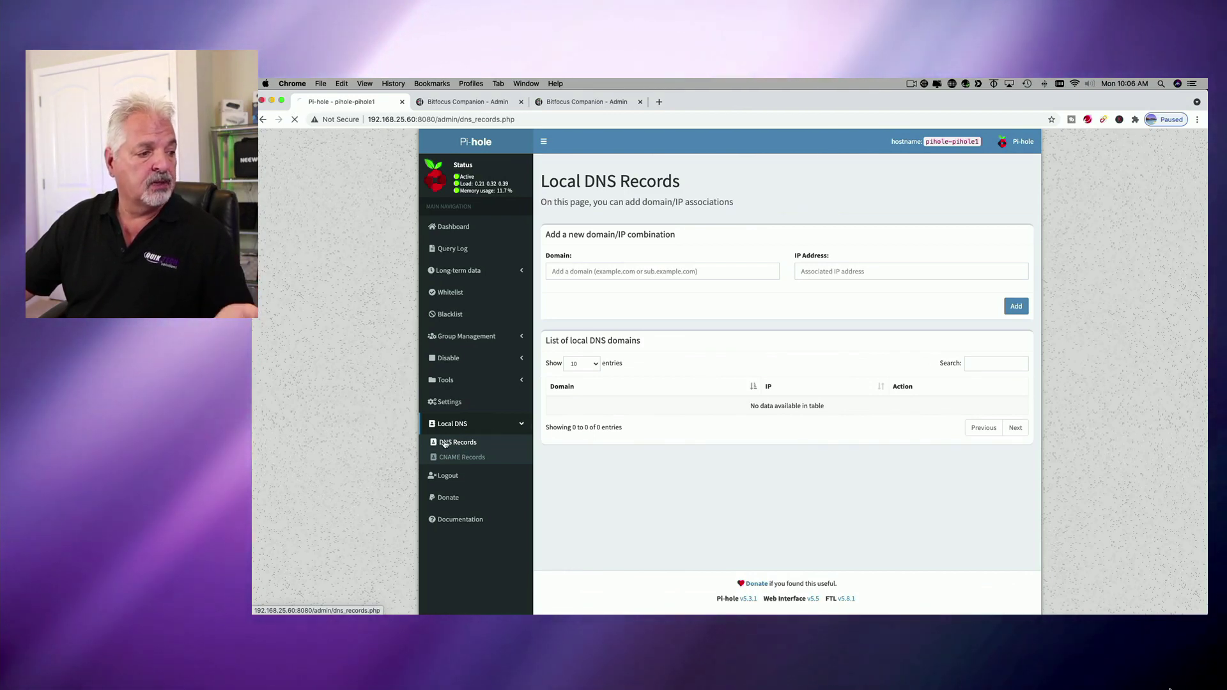
left_click(568, 270)
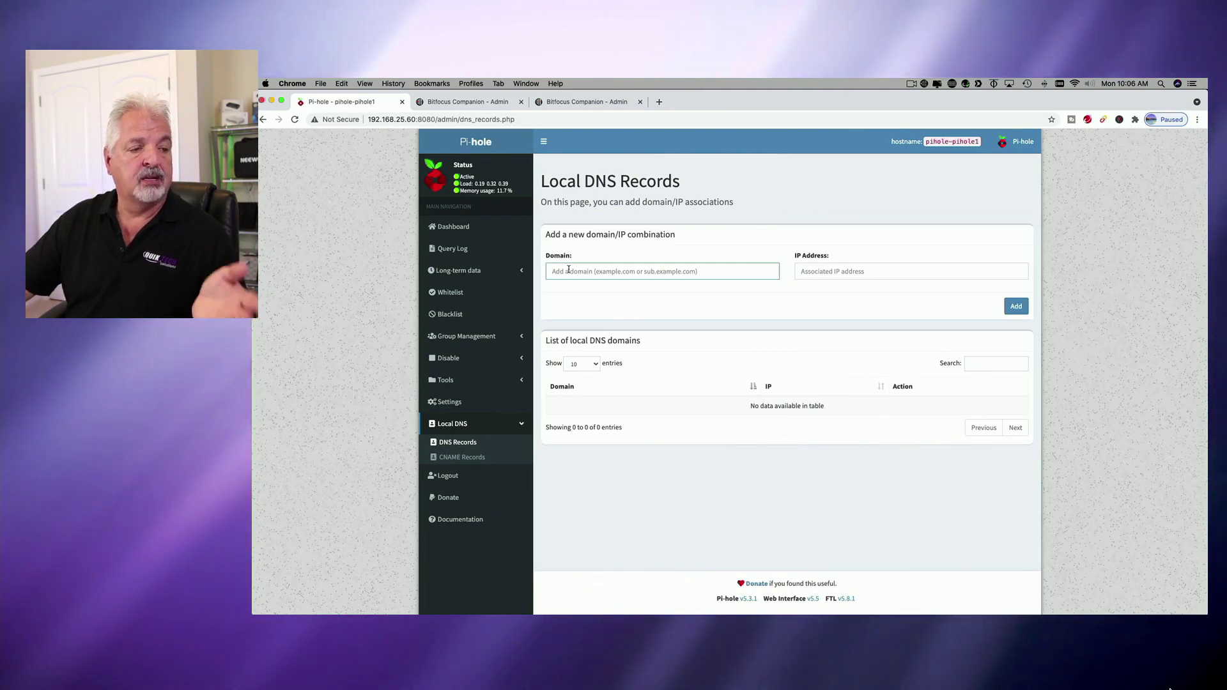
left_click(825, 272)
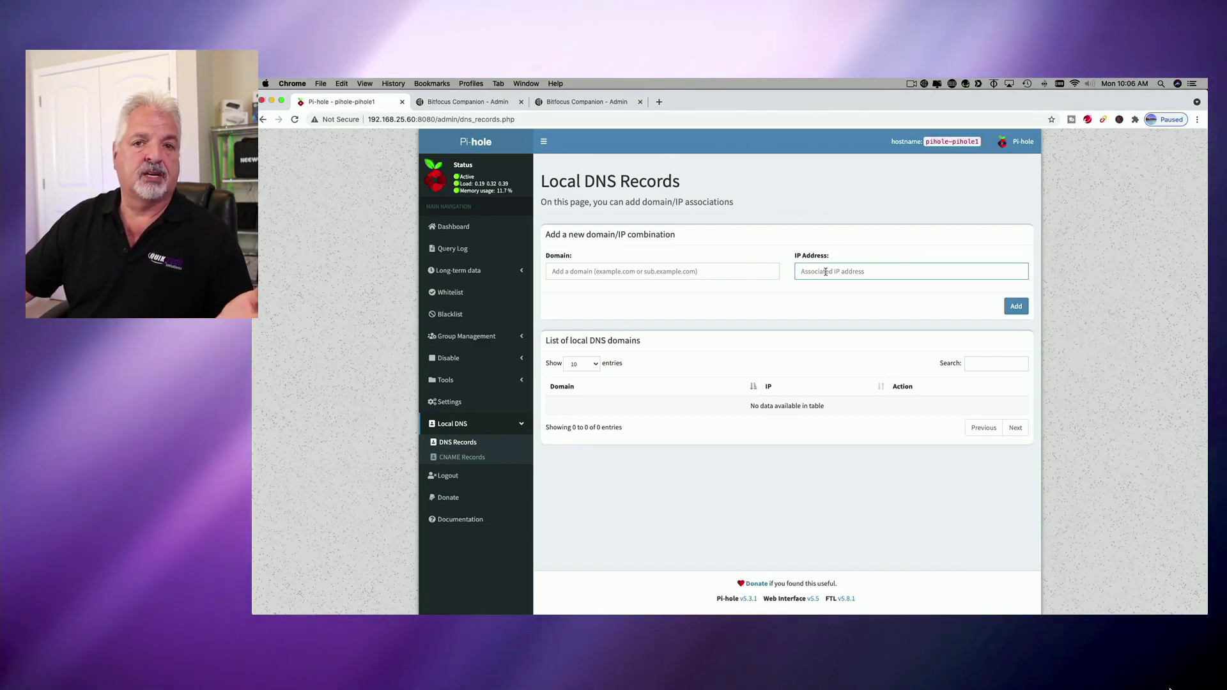
left_click(563, 272)
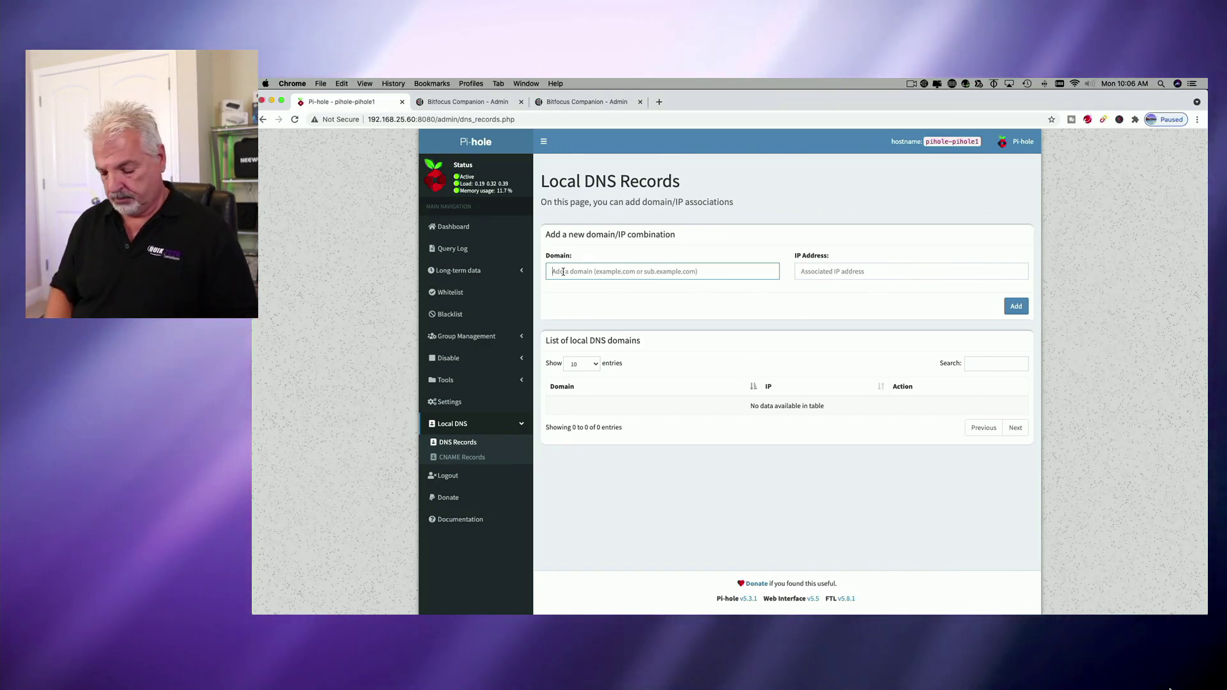
type("router.ton")
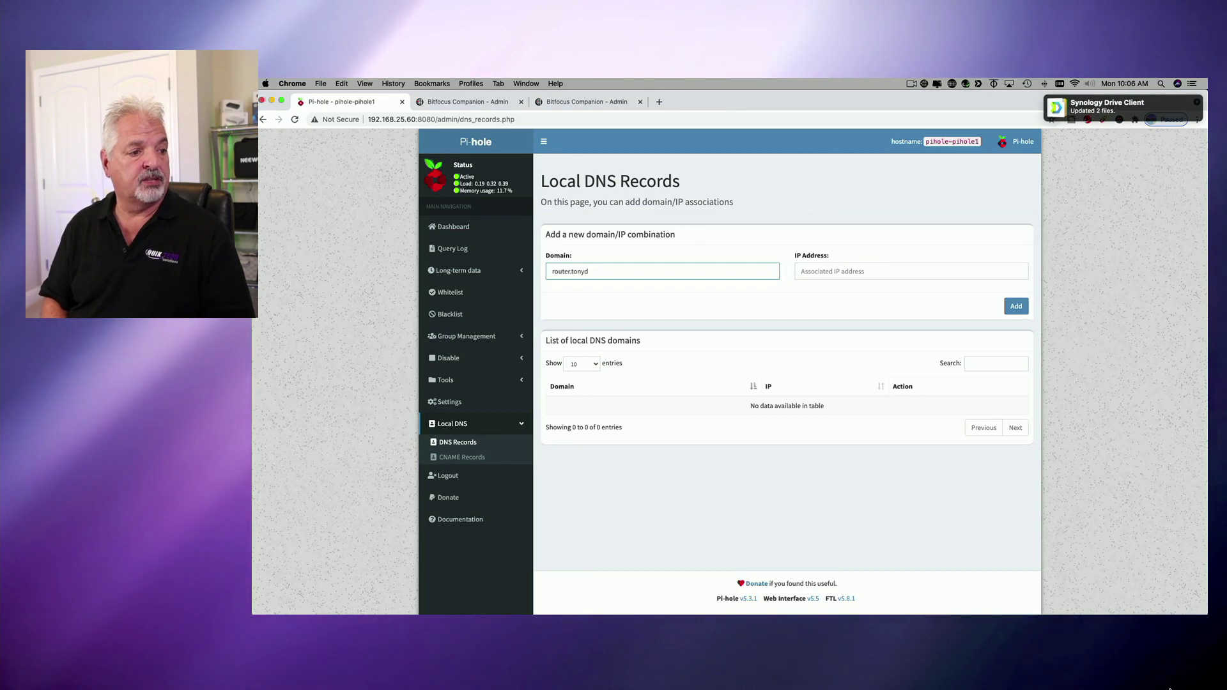
type("ysmiraldi.com")
key("Tab")
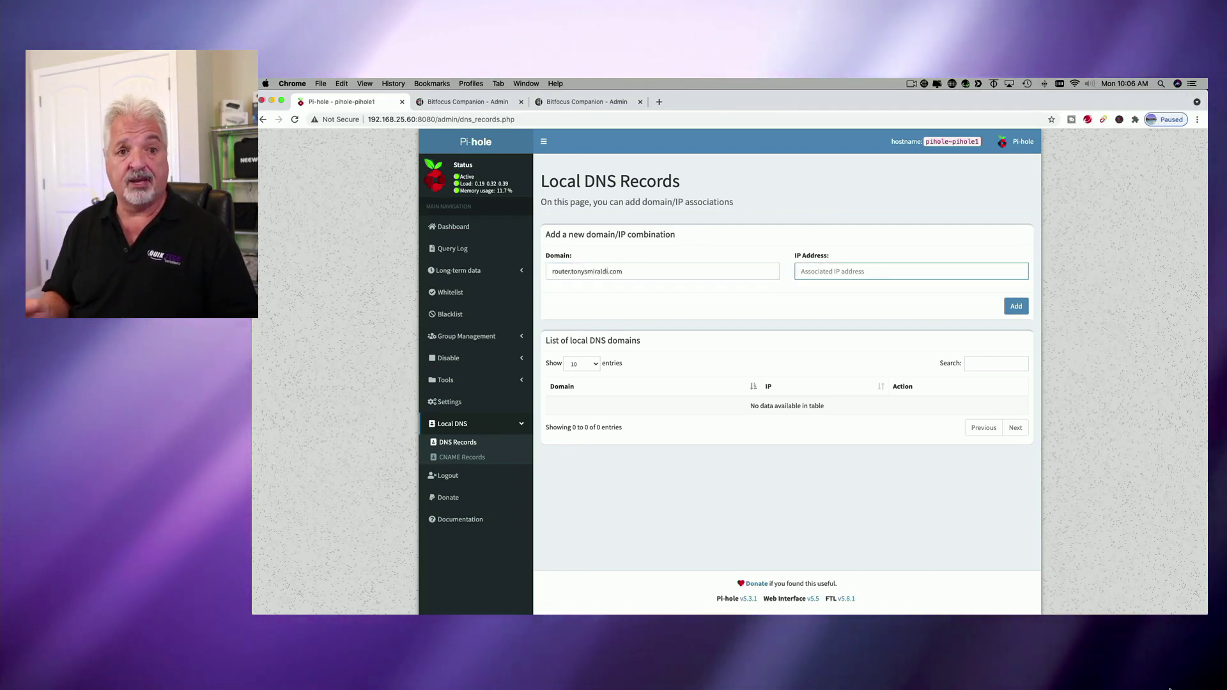